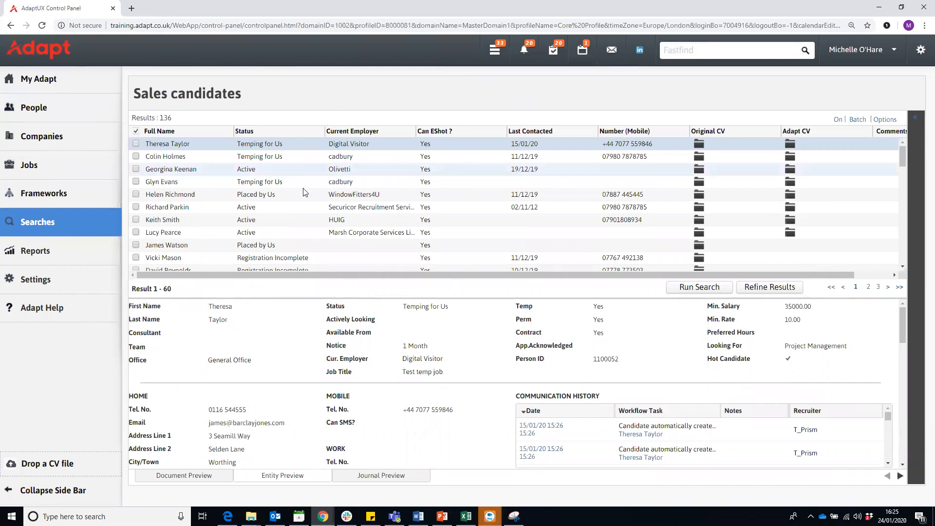
Step: Read through the first candidate's CV in the document preview
scroll(303, 208, down, 1)
scroll(303, 207, down, 3)
scroll(303, 207, up, 4)
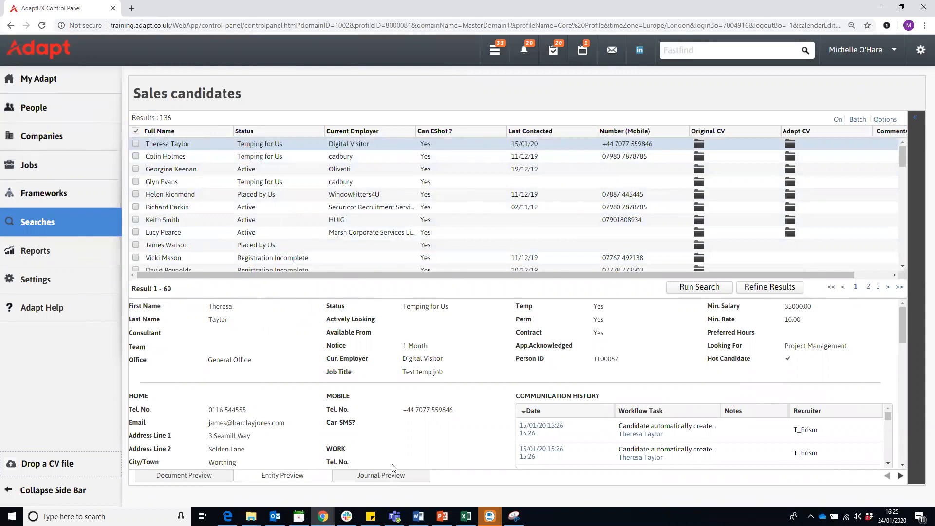
click(183, 478)
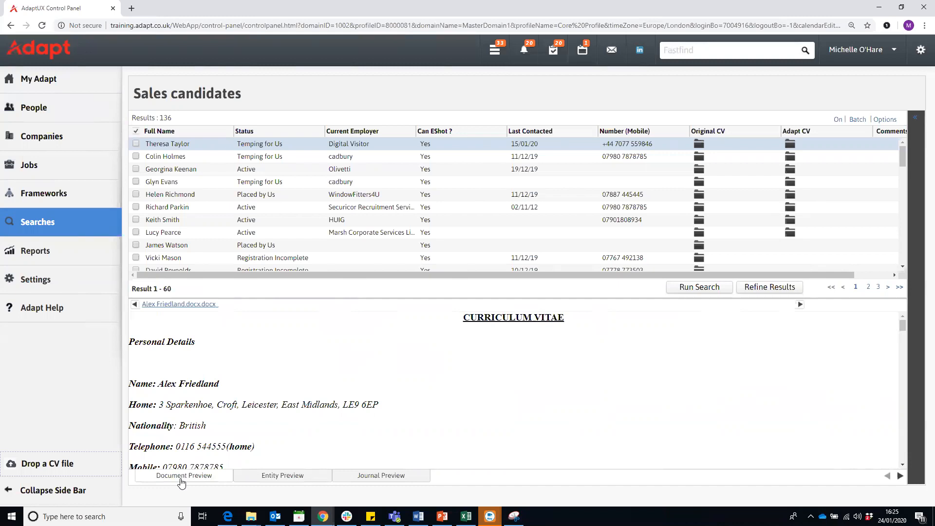
scroll(330, 348, down, 3)
scroll(330, 353, down, 10)
scroll(330, 354, down, 2)
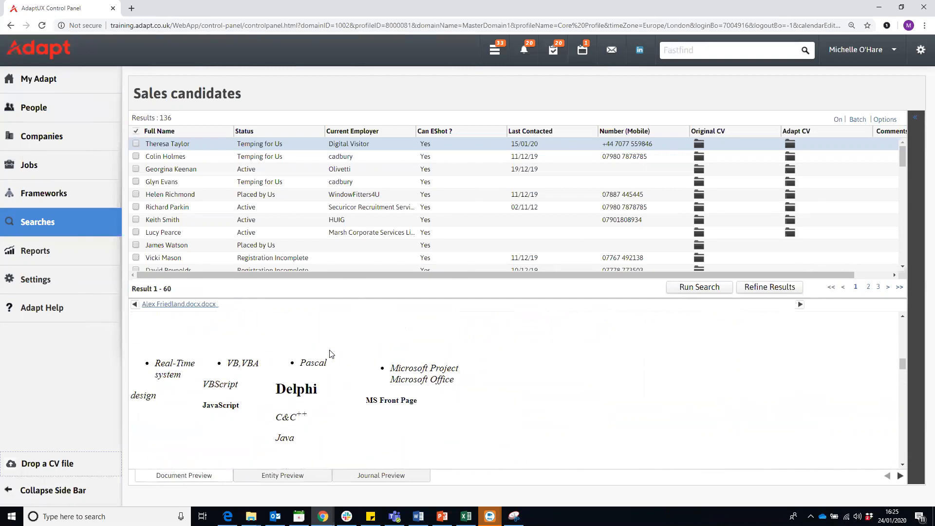
Step: Review the first candidate's full entity preview, including contact details, skills, CVs, profile and assignments
click(300, 476)
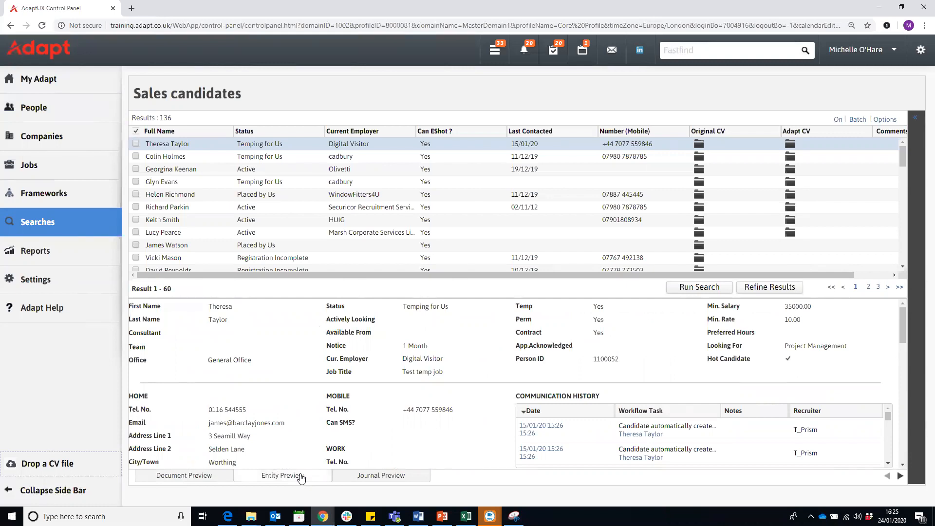
scroll(390, 392, down, 5)
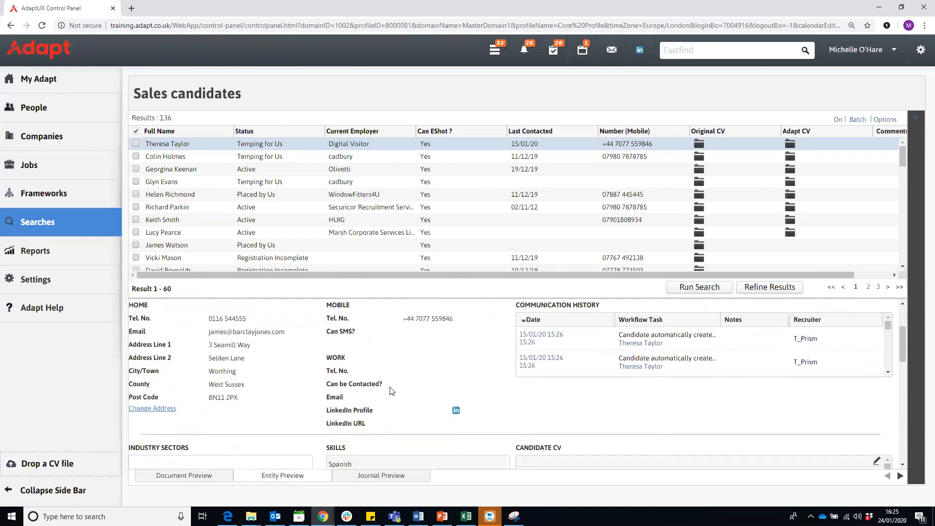
scroll(392, 391, down, 3)
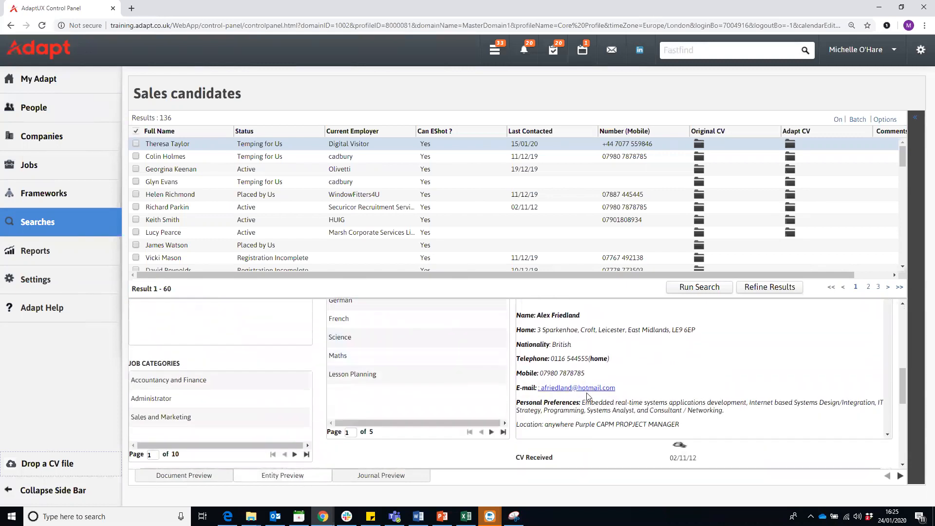
scroll(487, 396, down, 4)
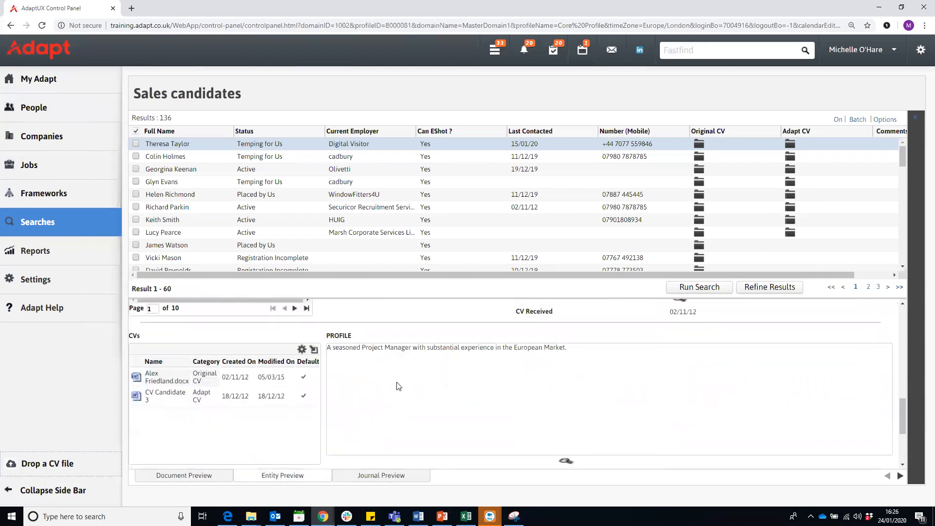
scroll(397, 385, down, 3)
scroll(398, 387, down, 1)
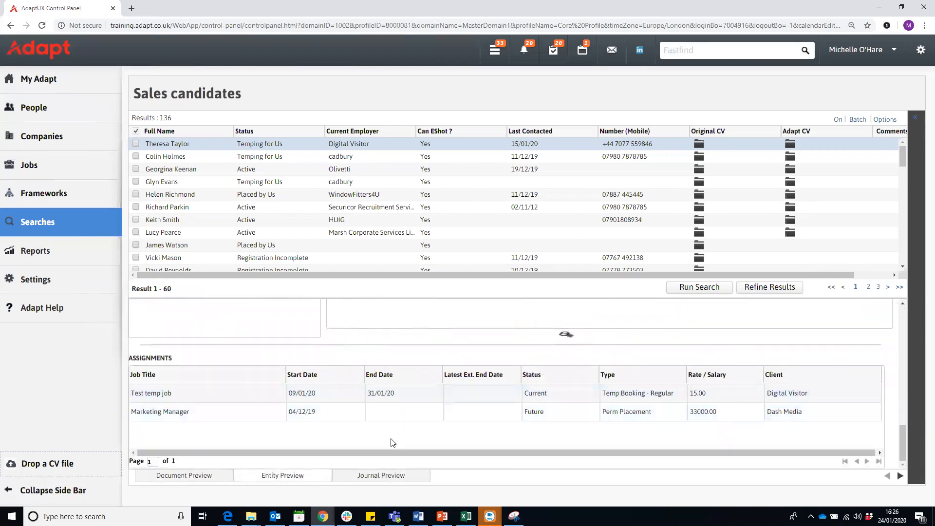
scroll(451, 421, up, 10)
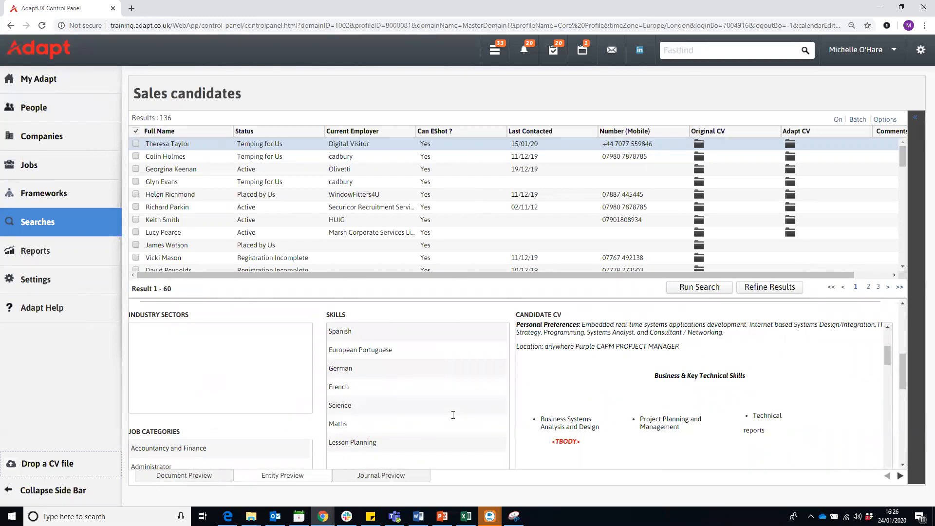
Step: Review the first candidate's workflow history in the journal preview
click(385, 476)
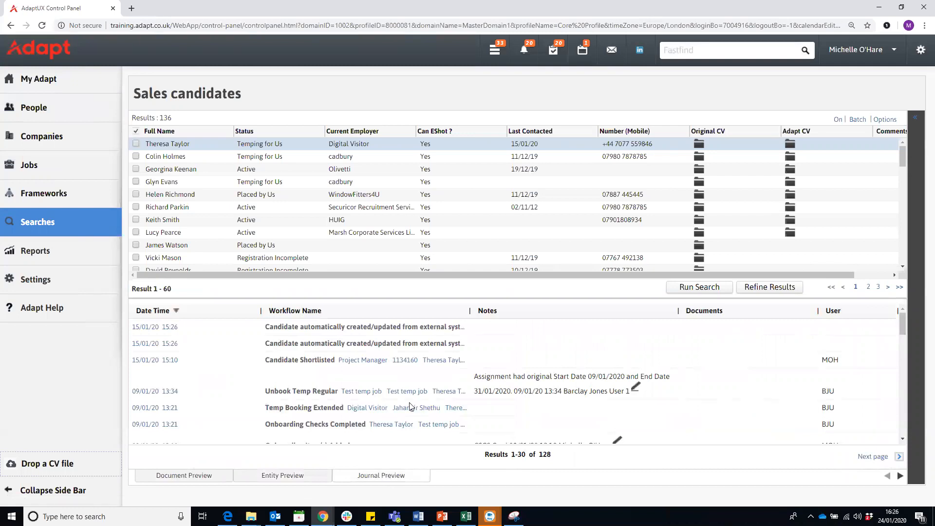
scroll(407, 347, down, 6)
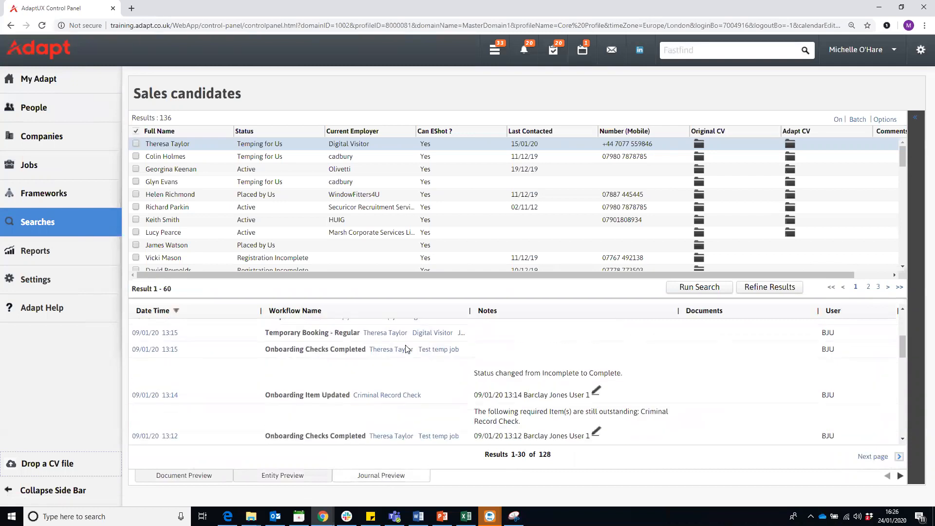
scroll(407, 350, up, 3)
scroll(407, 350, up, 3)
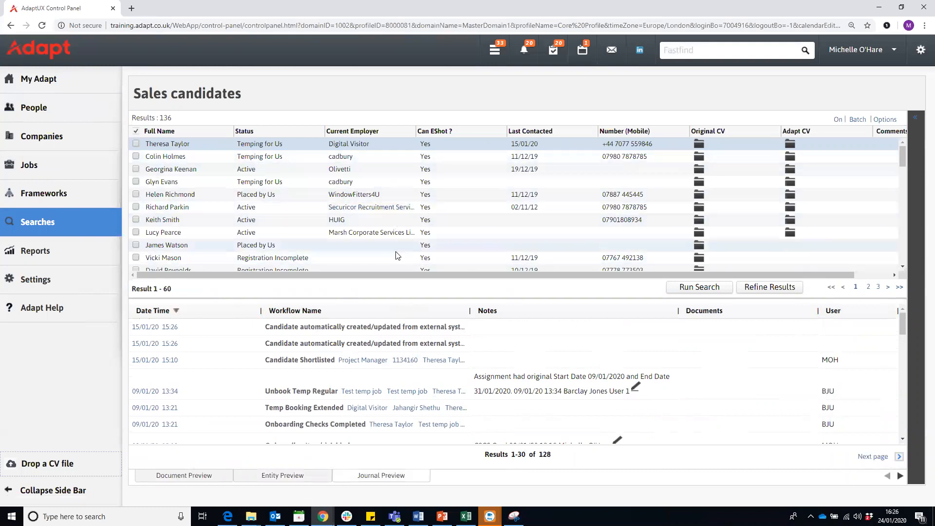
Step: Turn off the preview pane and look through the full-height list of sales candidates
click(838, 119)
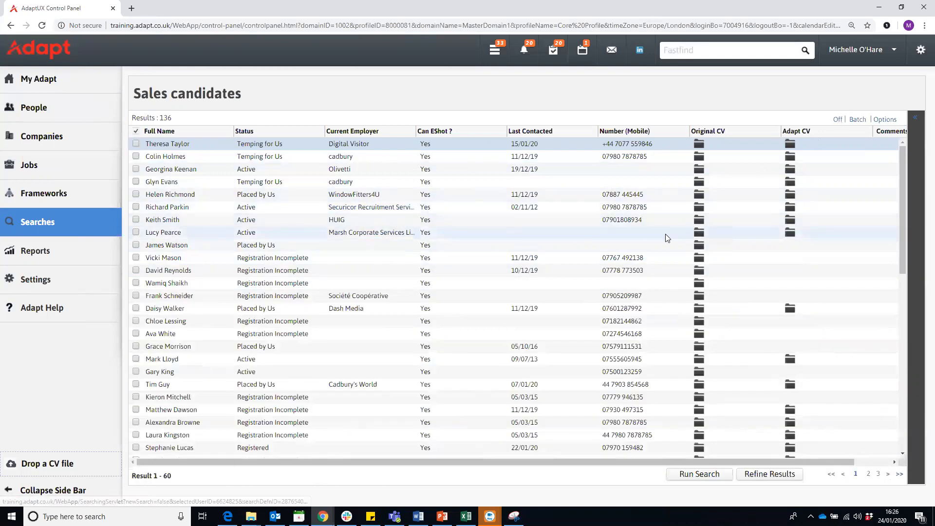
scroll(665, 236, down, 10)
scroll(665, 244, up, 10)
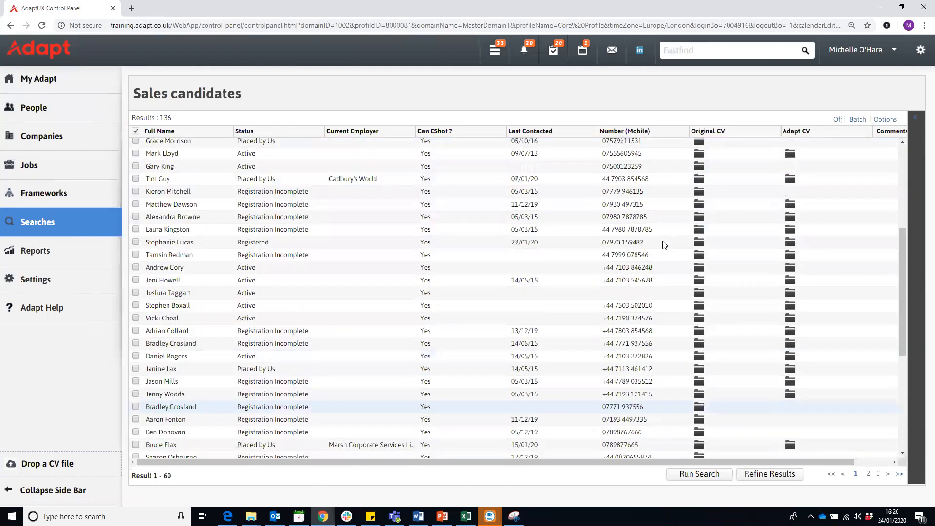
scroll(307, 216, down, 4)
scroll(308, 222, down, 4)
scroll(308, 222, up, 8)
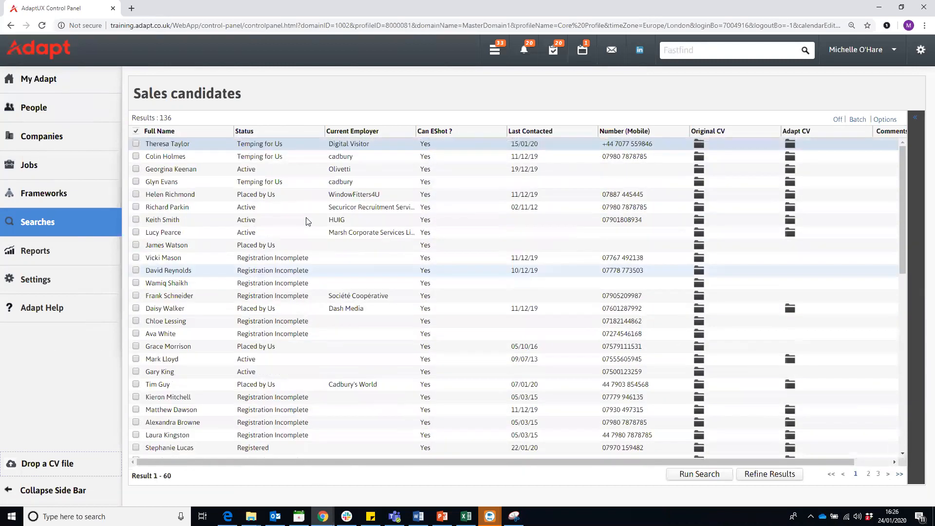
Step: Turn the preview pane back on and view the first candidate's entity and document previews
click(838, 120)
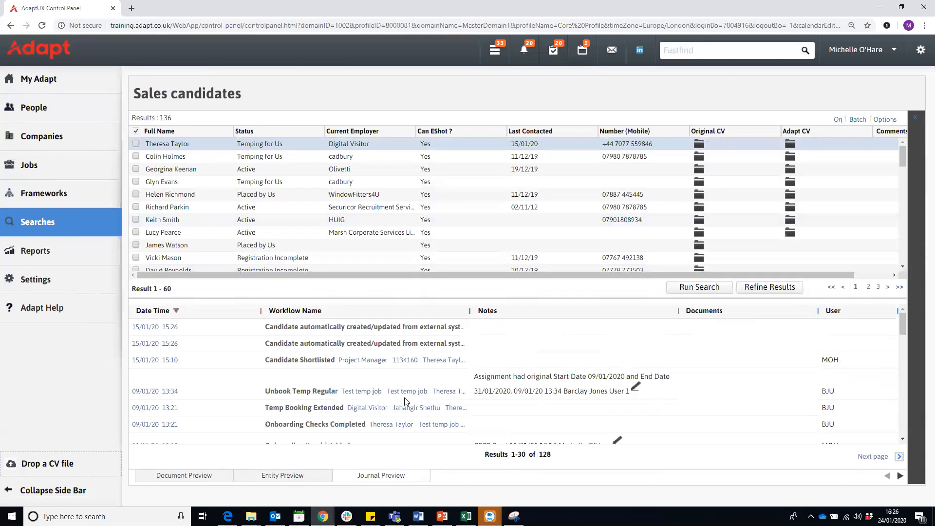
click(300, 477)
click(212, 478)
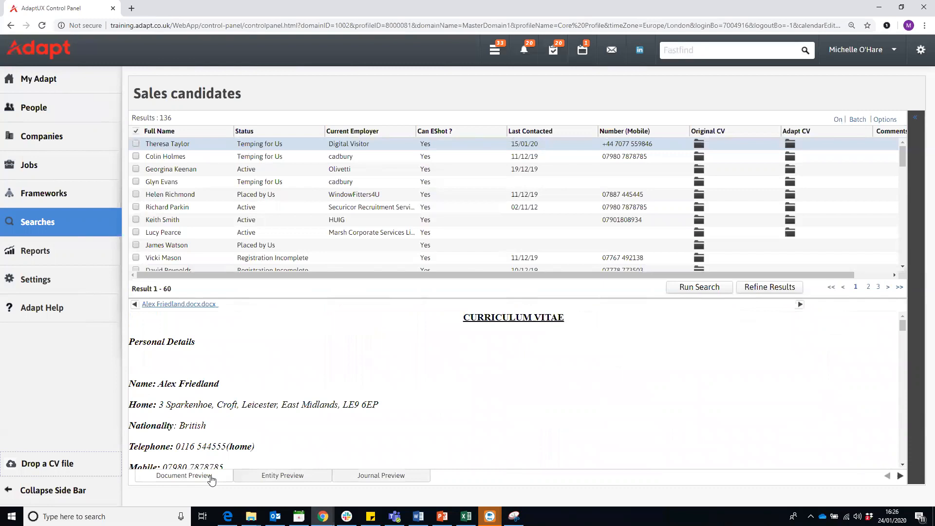
Step: Tick the first, third and fifth candidates in the search results
click(892, 121)
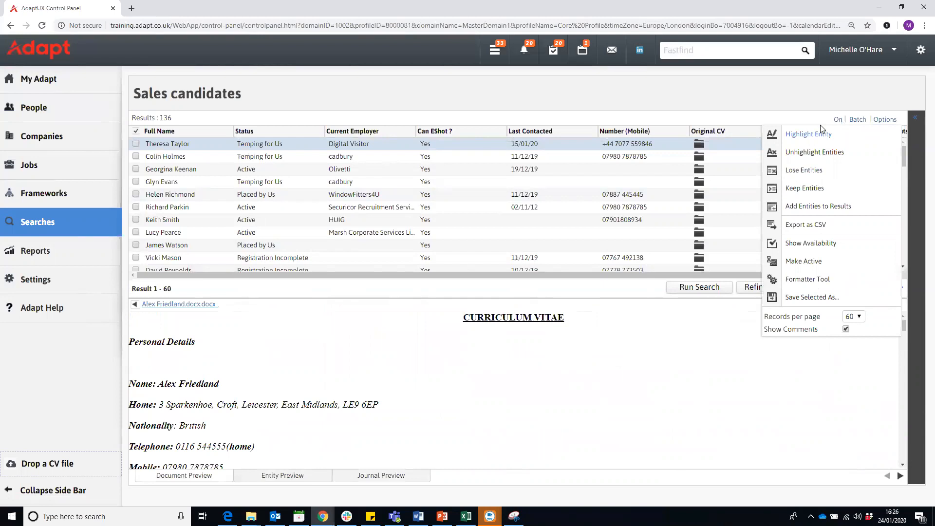
click(806, 116)
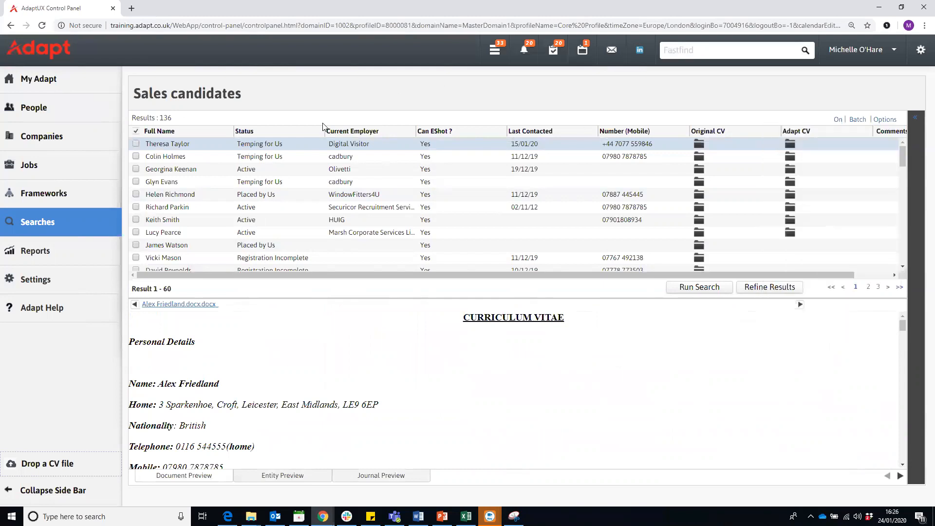
click(136, 143)
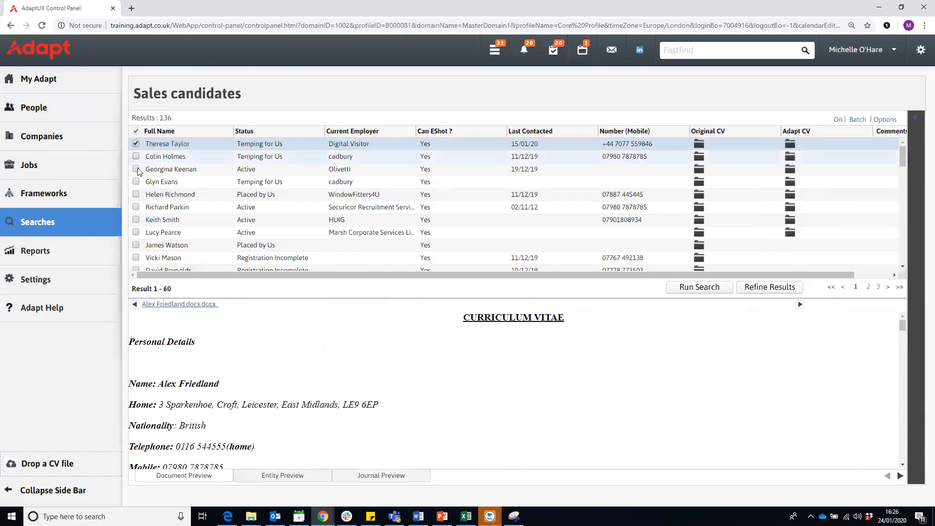
click(135, 169)
click(136, 194)
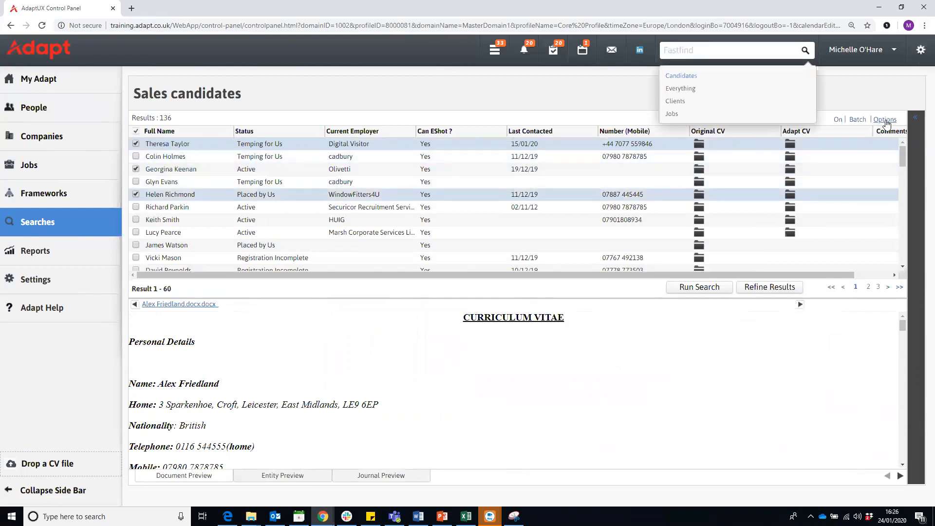
Step: Highlight the three ticked candidates in bright green and remove the highlighting again
click(866, 91)
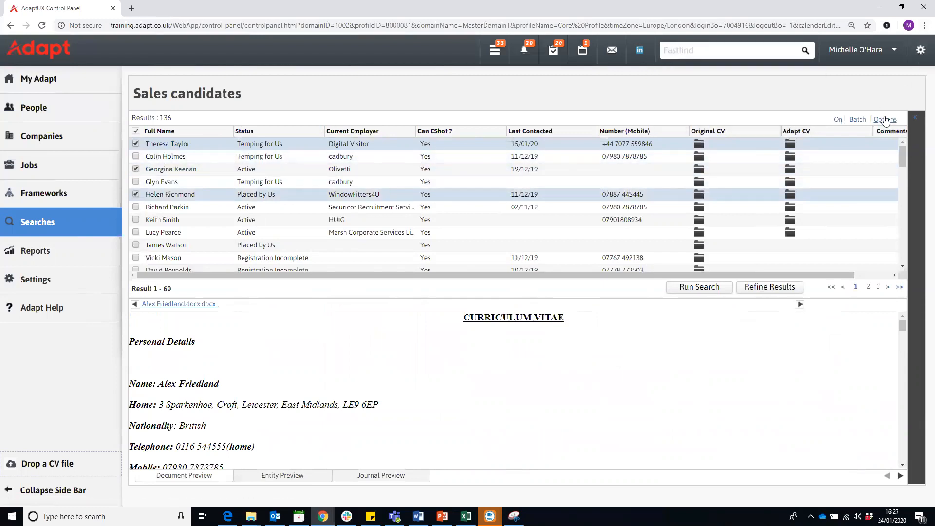
click(886, 120)
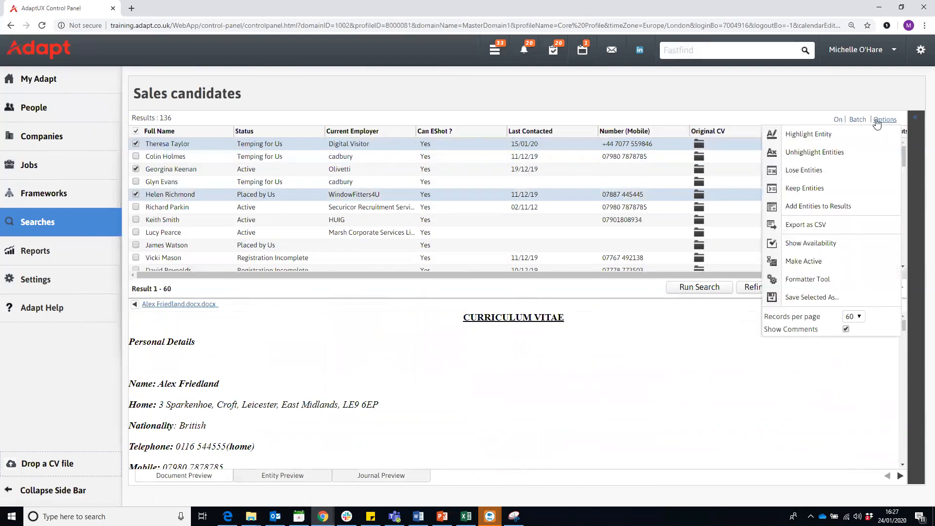
click(813, 135)
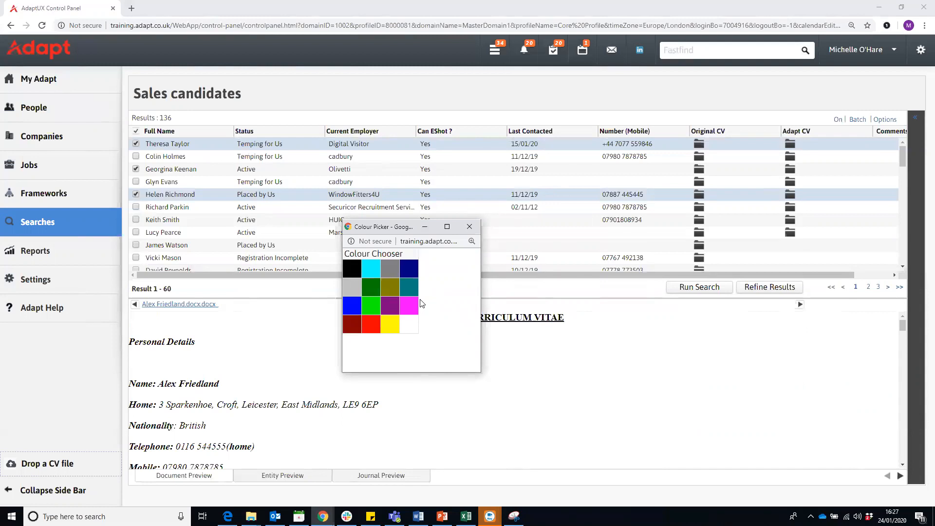
click(379, 299)
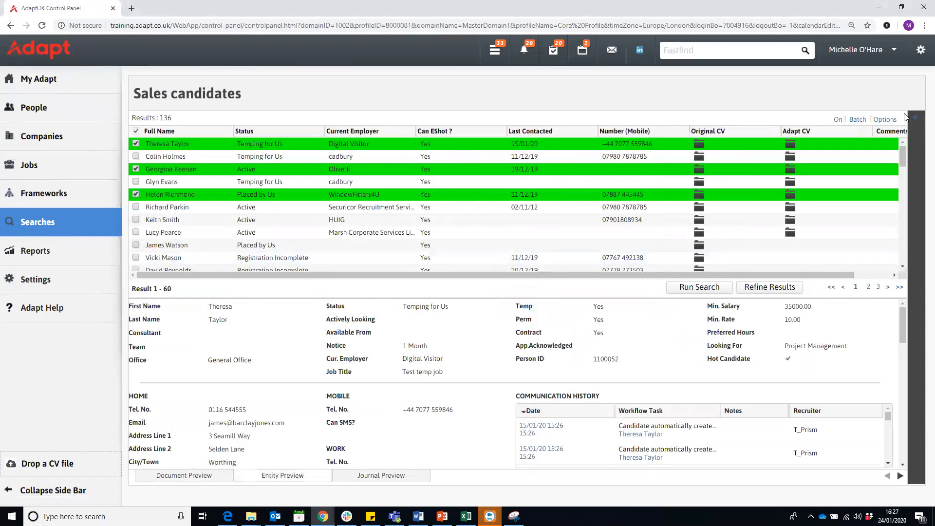
click(885, 119)
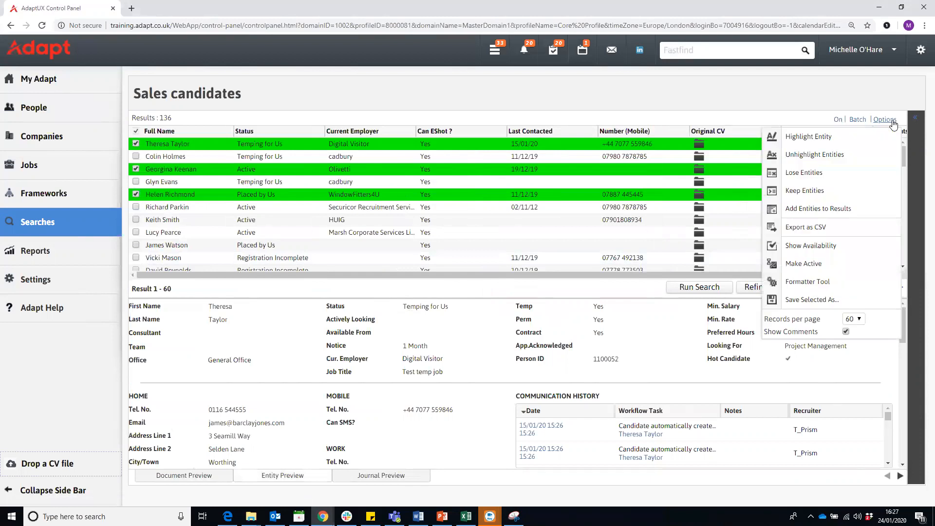
click(825, 157)
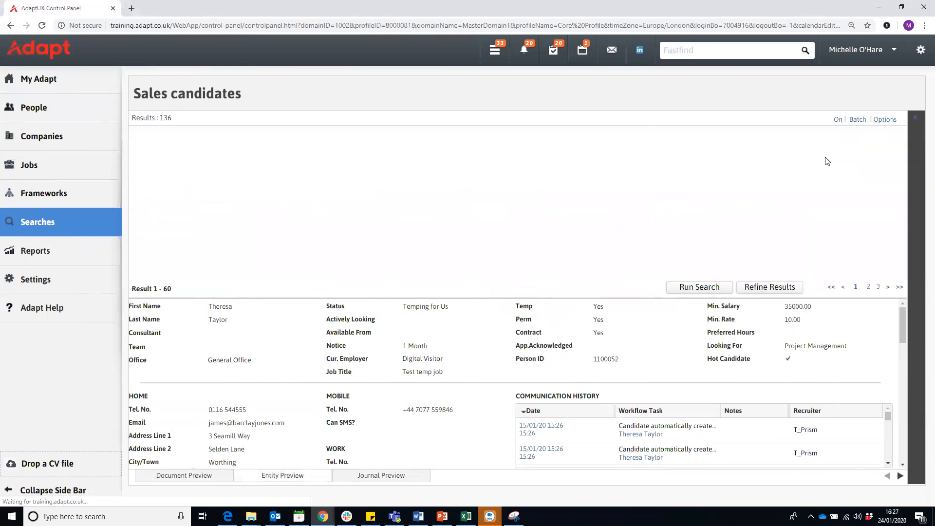
Step: Remove the three ticked candidates from the search results with Lose Entities
click(884, 120)
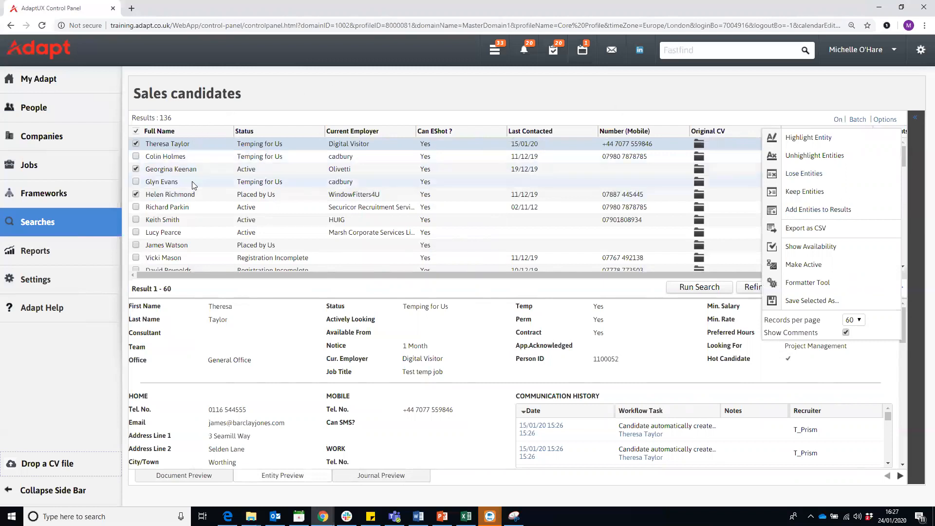
click(812, 176)
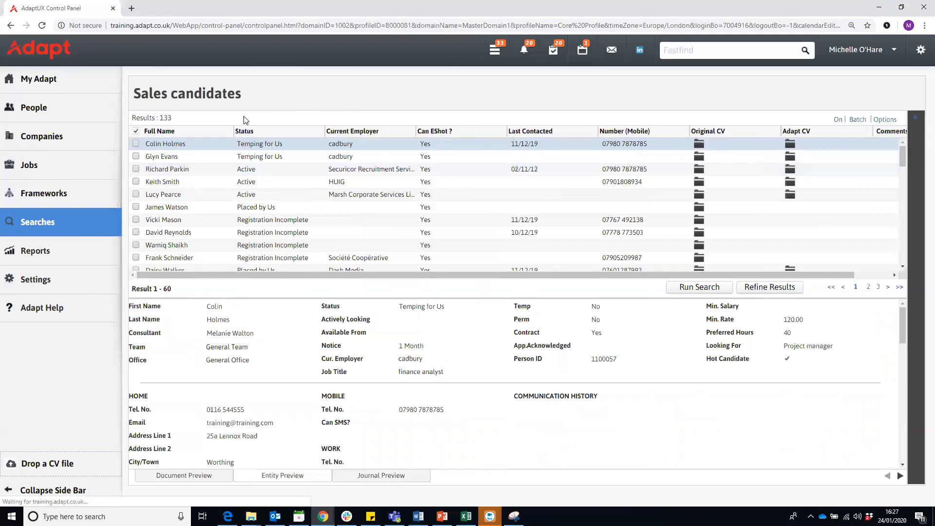
click(884, 120)
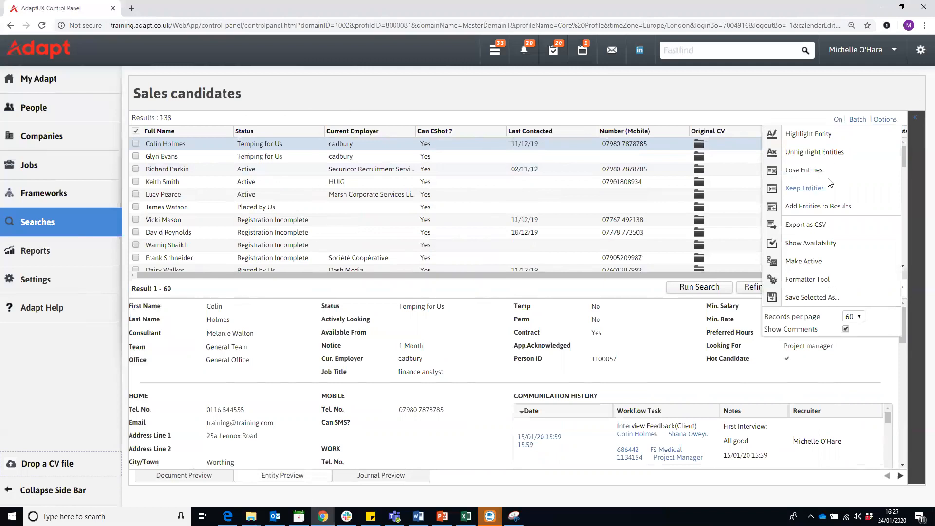
click(885, 119)
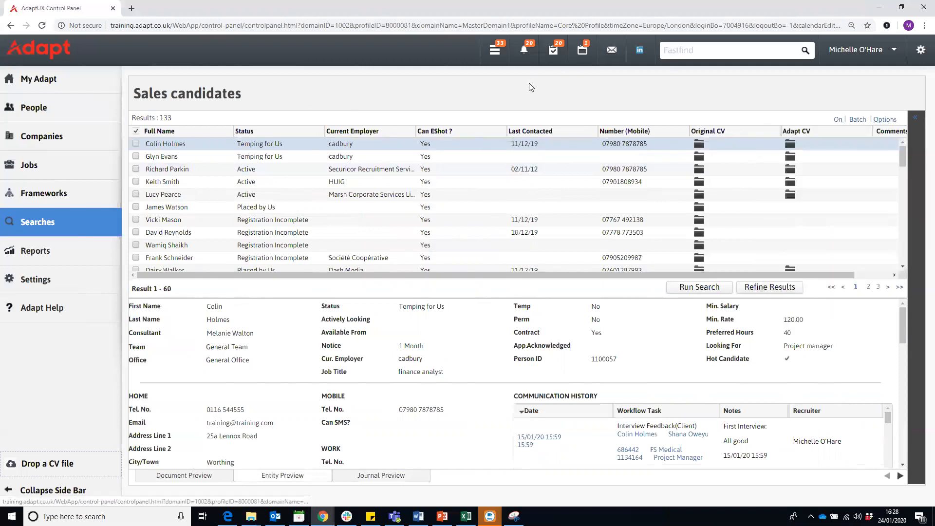
Step: Turn off the preview pane and sort the candidates by Status in ascending order
click(837, 120)
click(245, 135)
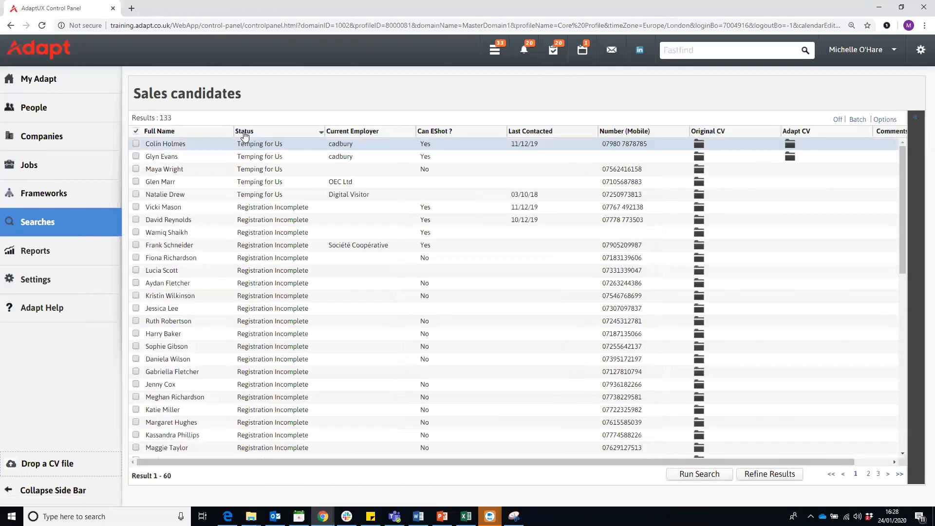
click(245, 135)
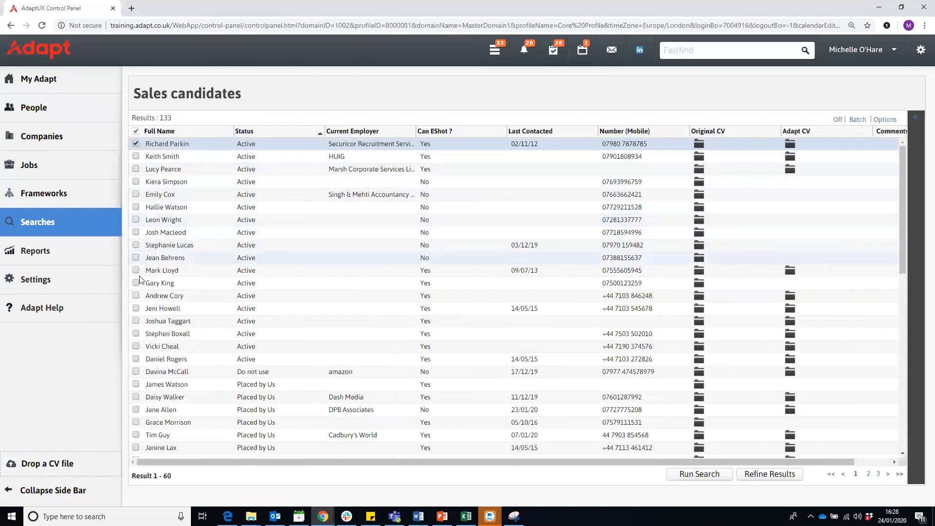
Step: Tick all the candidates with Active status in the results and open Add Entities to Results
click(136, 359)
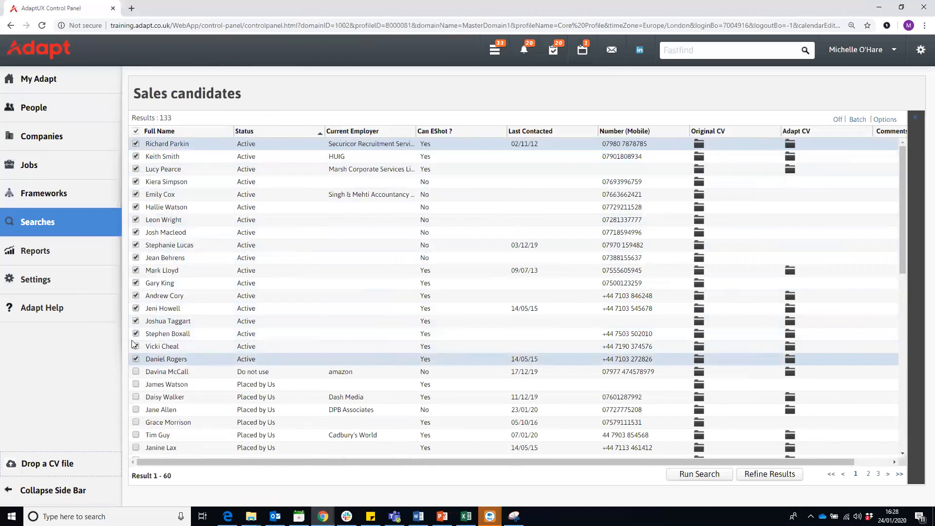
click(135, 359)
click(885, 120)
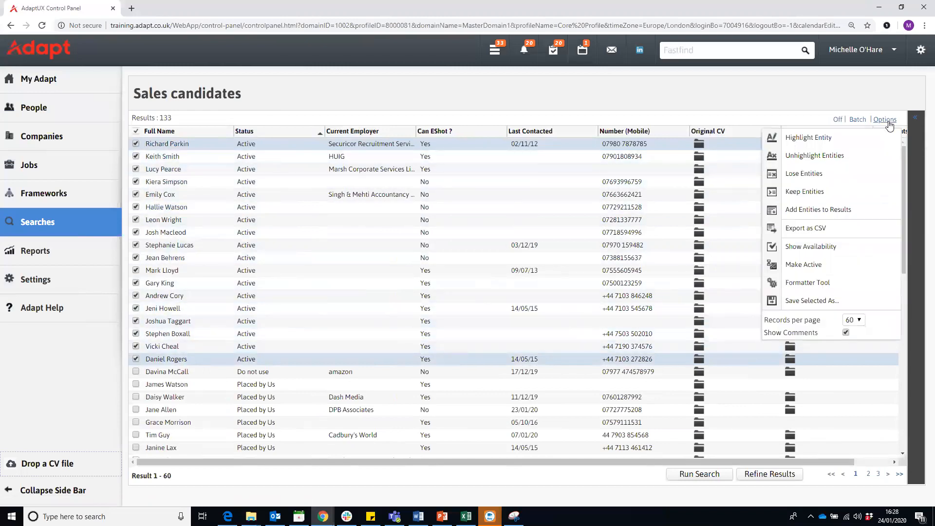
click(827, 211)
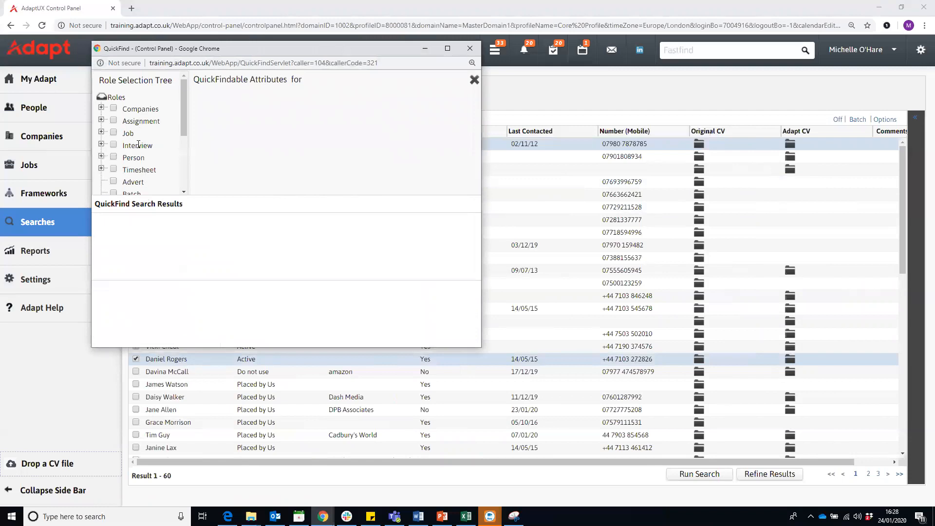
Step: Use QuickFind to search the Permanent Candidate role by a partial first name and choose the third match
drag(185, 110, 185, 132)
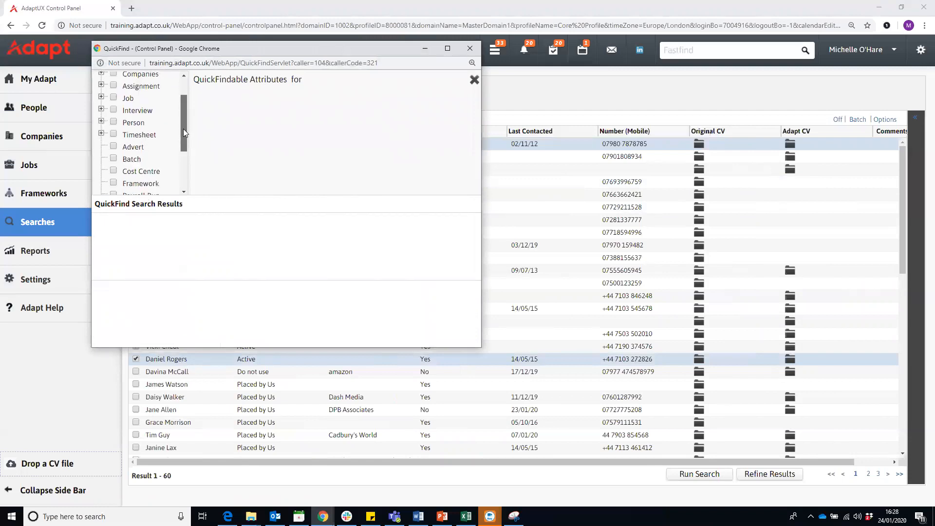
click(102, 115)
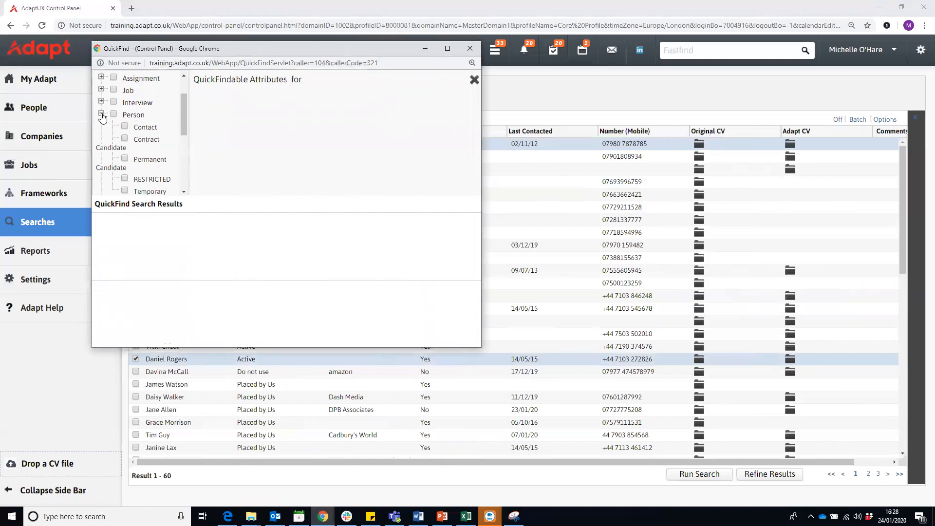
click(101, 115)
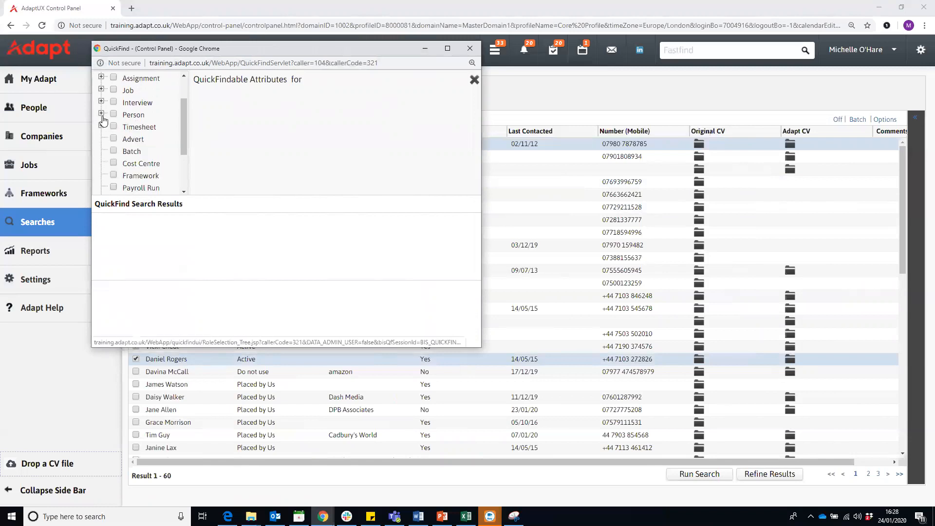
click(101, 114)
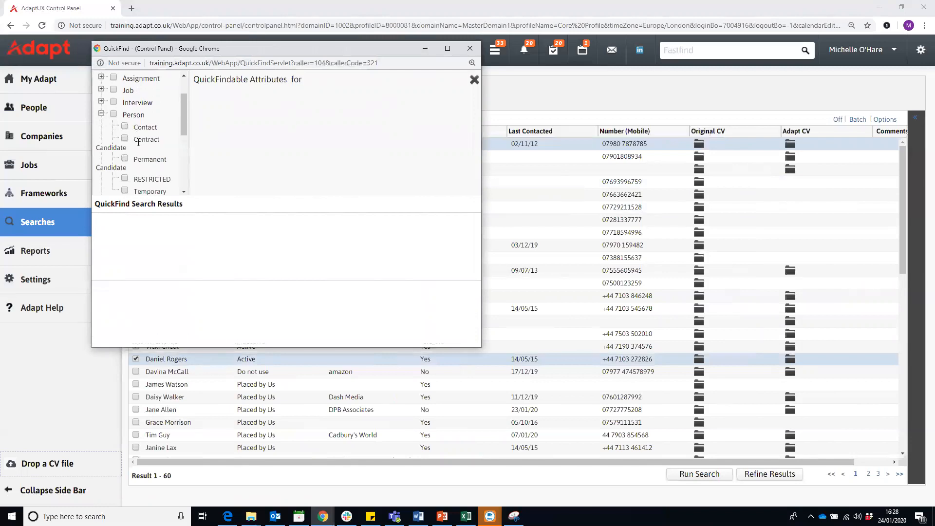
scroll(138, 142, down, 1)
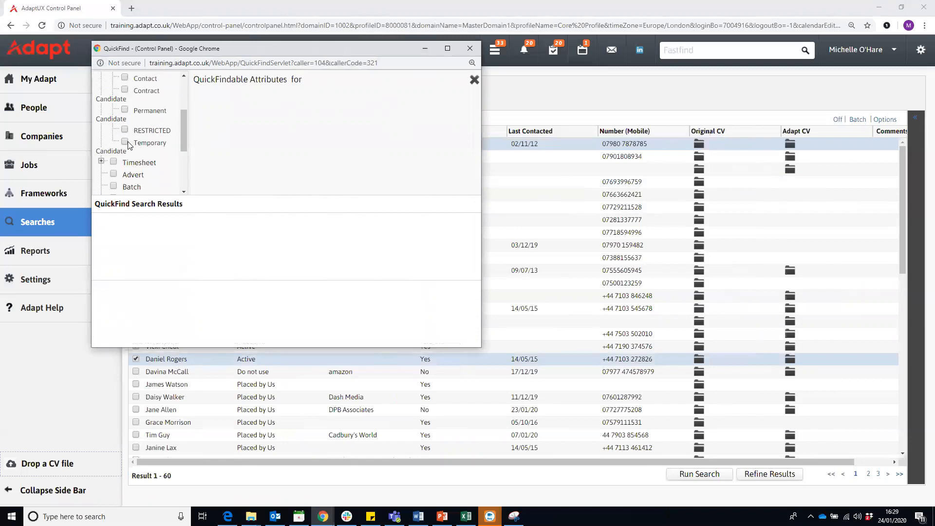
click(124, 109)
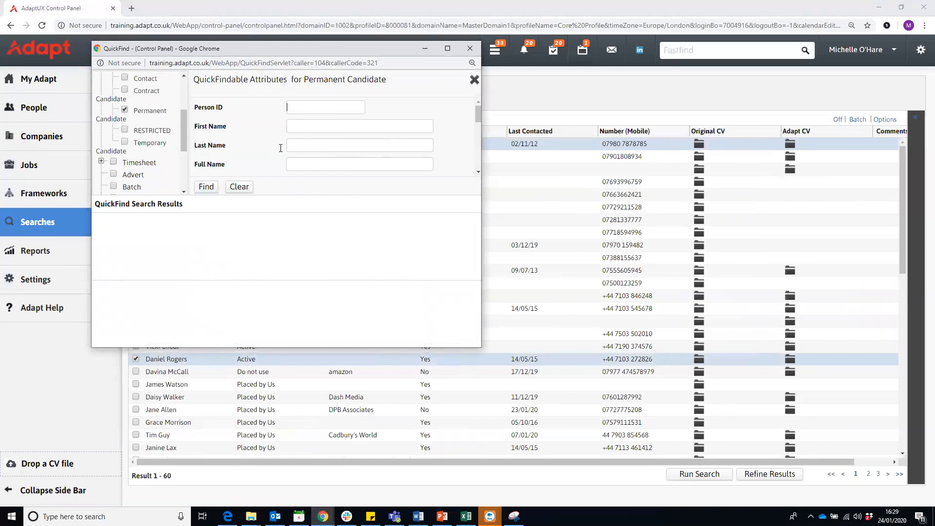
text(hele)
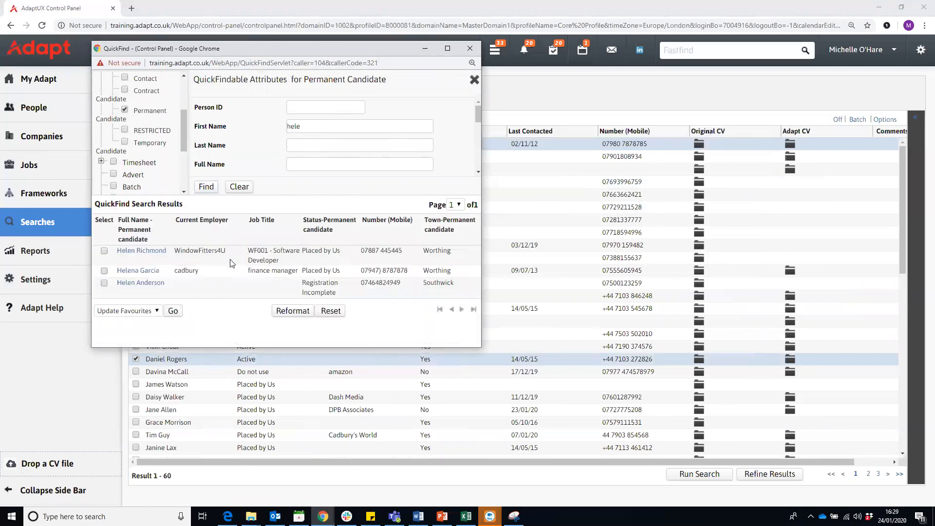
click(155, 283)
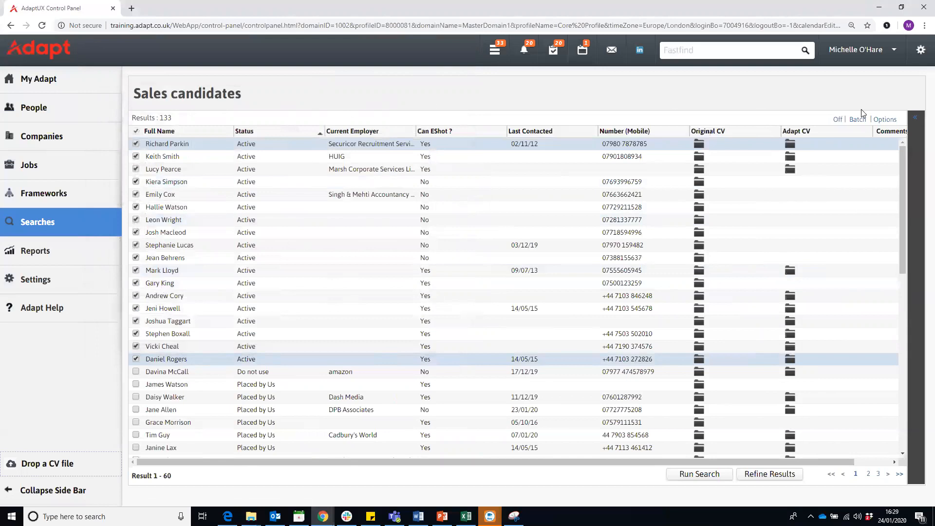
Step: Export the candidate search results as CSV and check the options for the downloaded file
click(878, 122)
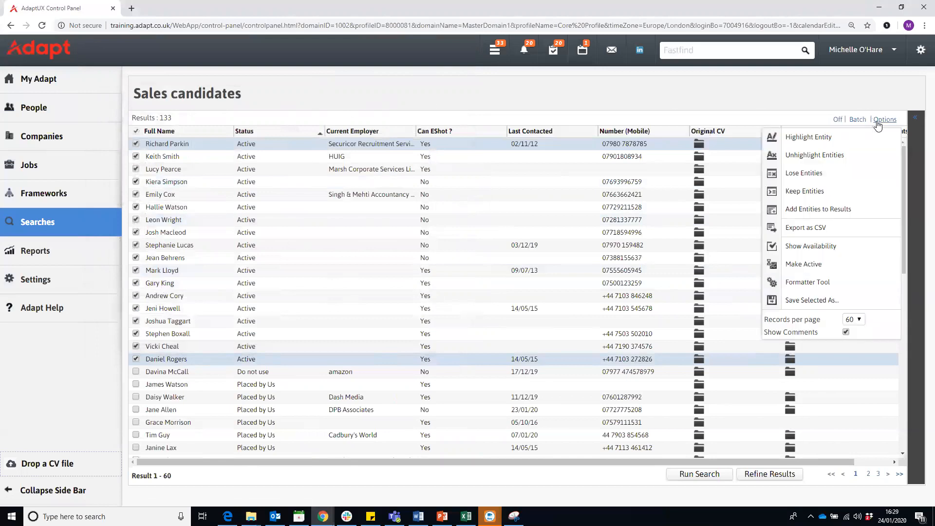
click(825, 233)
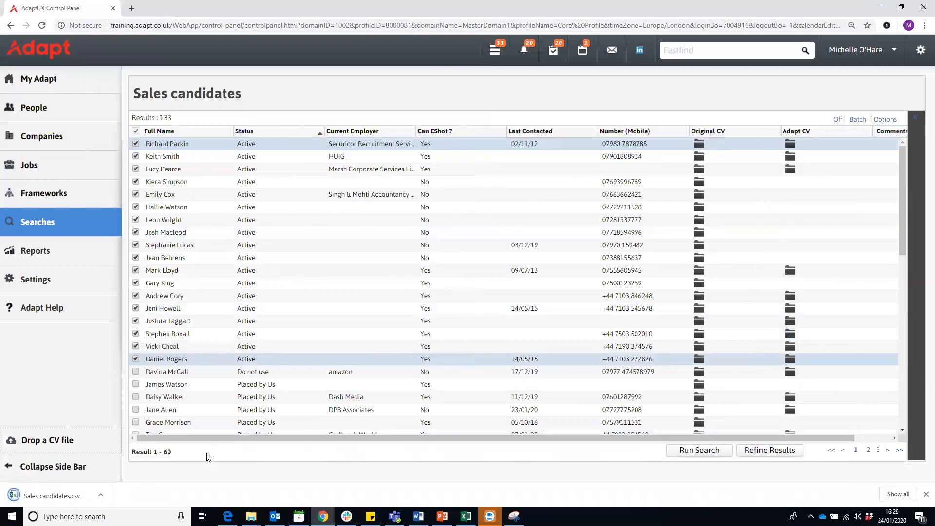
click(100, 495)
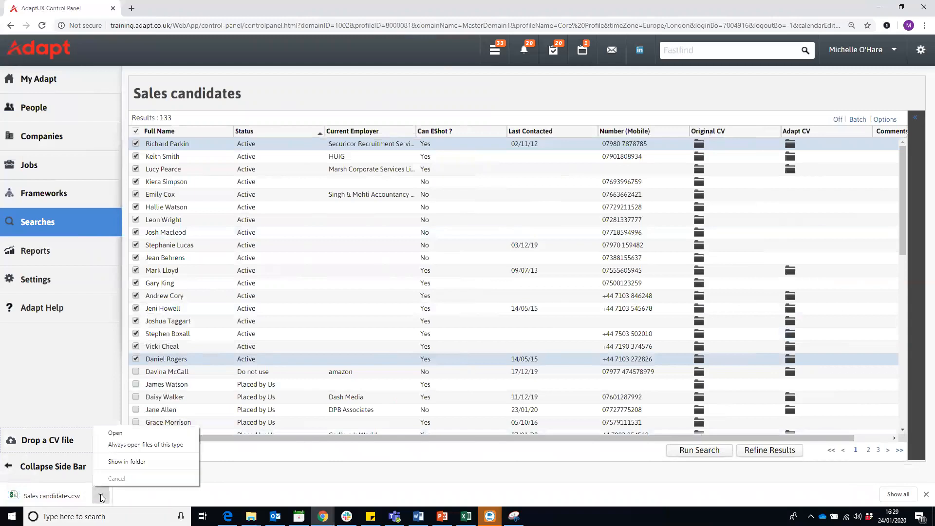
click(252, 495)
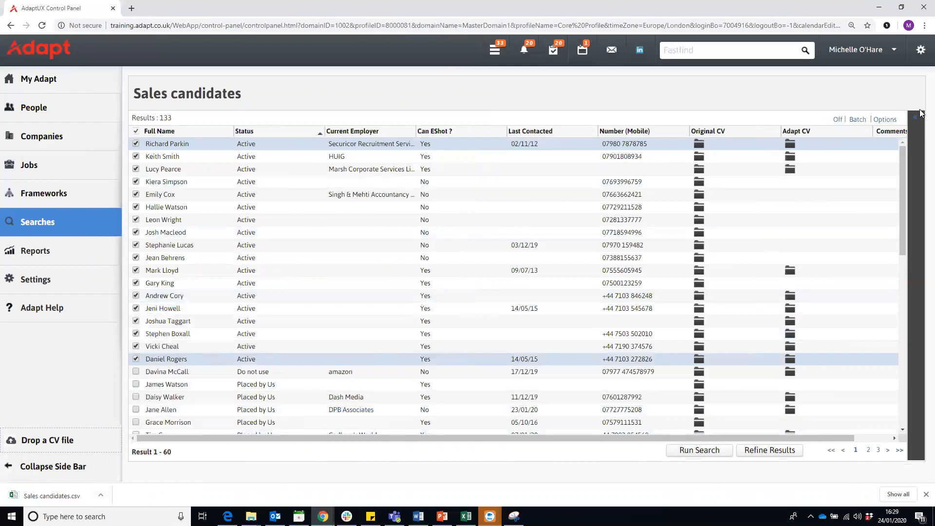
Step: Add the comment "Callback tomorrow" to the first candidate in the search results
click(885, 120)
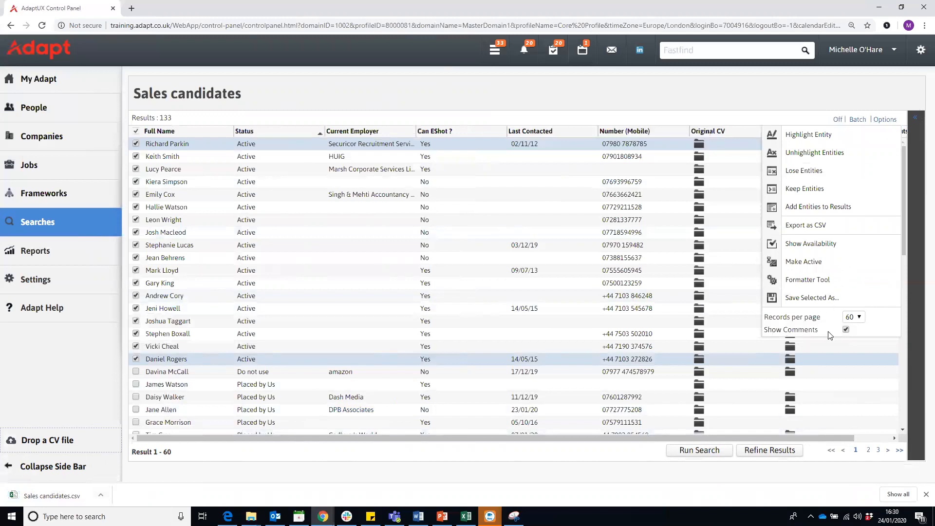
click(889, 120)
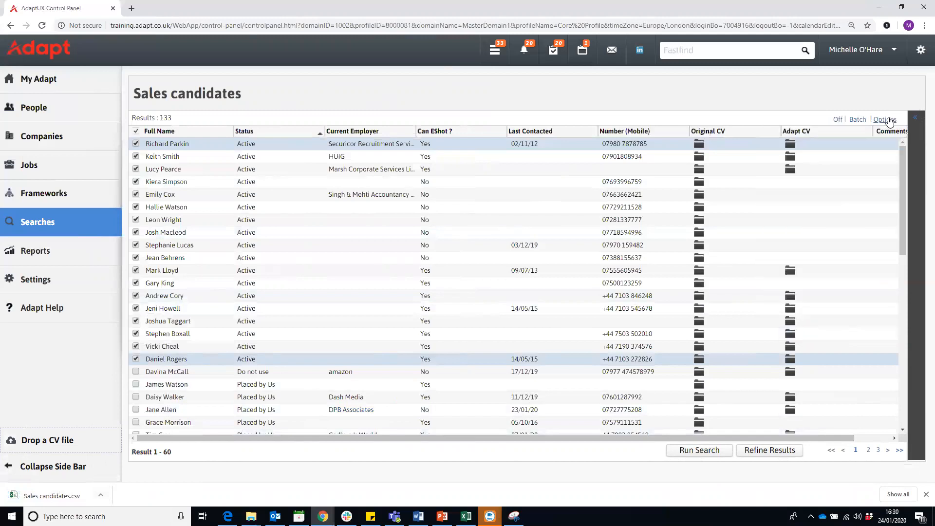
drag(763, 438, 821, 438)
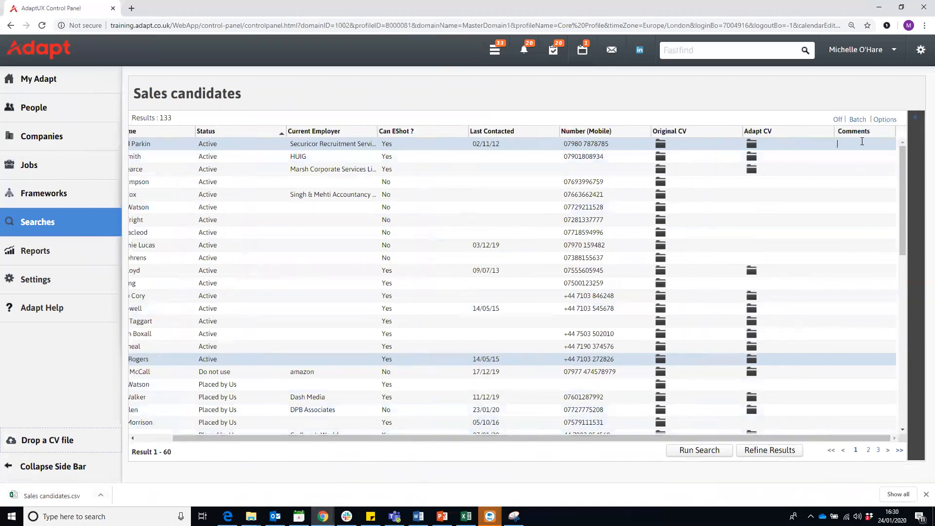
text(Callback tomorrow)
Step: Set the records per page to 30 and restore the setting to 60
click(885, 119)
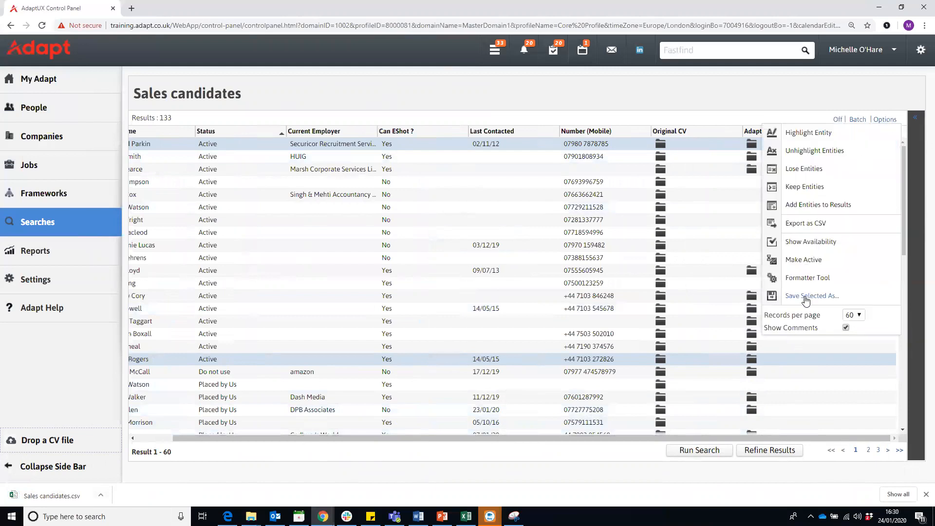
click(852, 316)
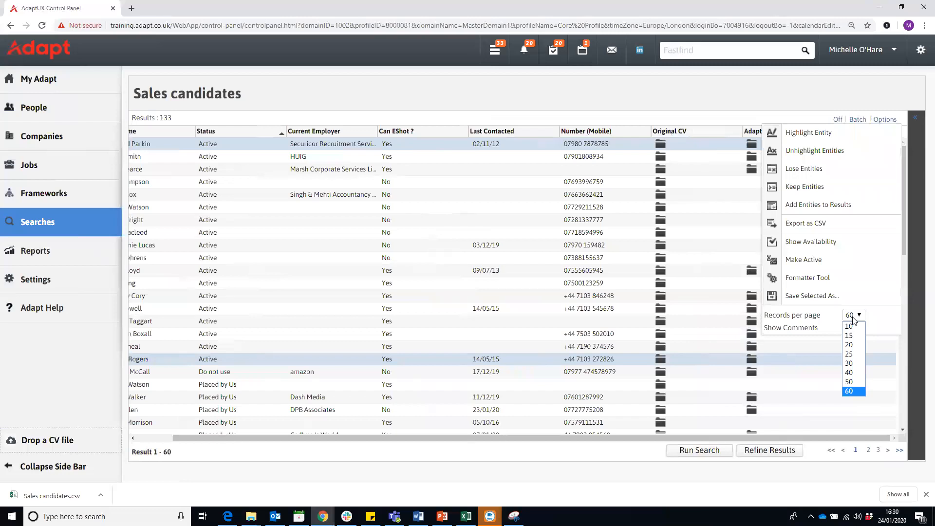
click(849, 364)
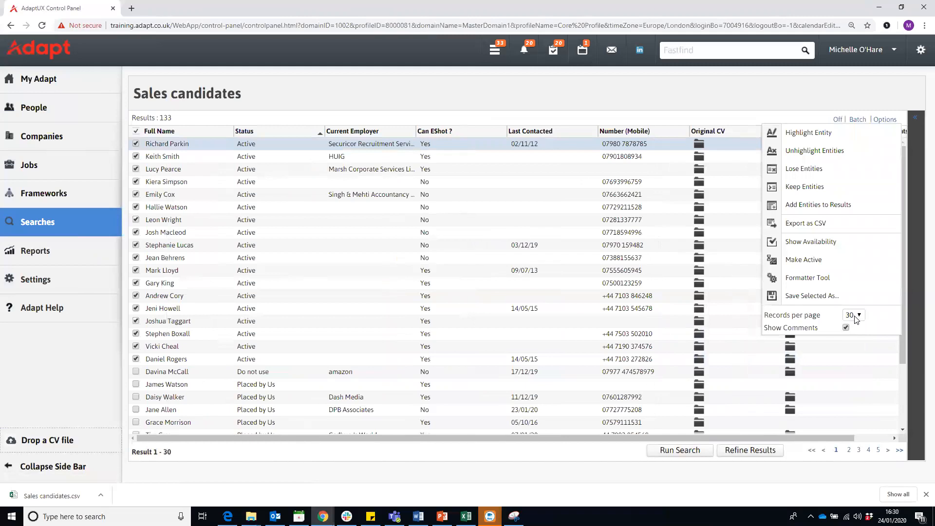
click(855, 319)
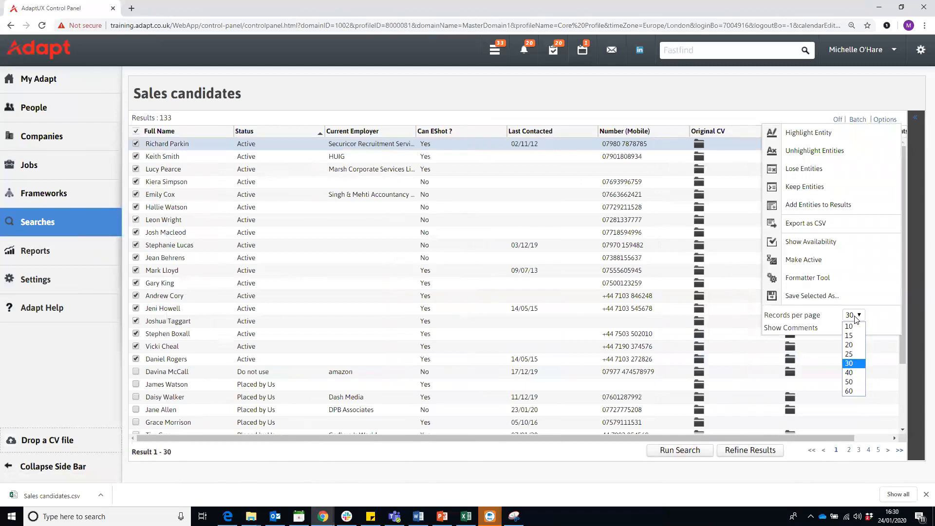
click(856, 392)
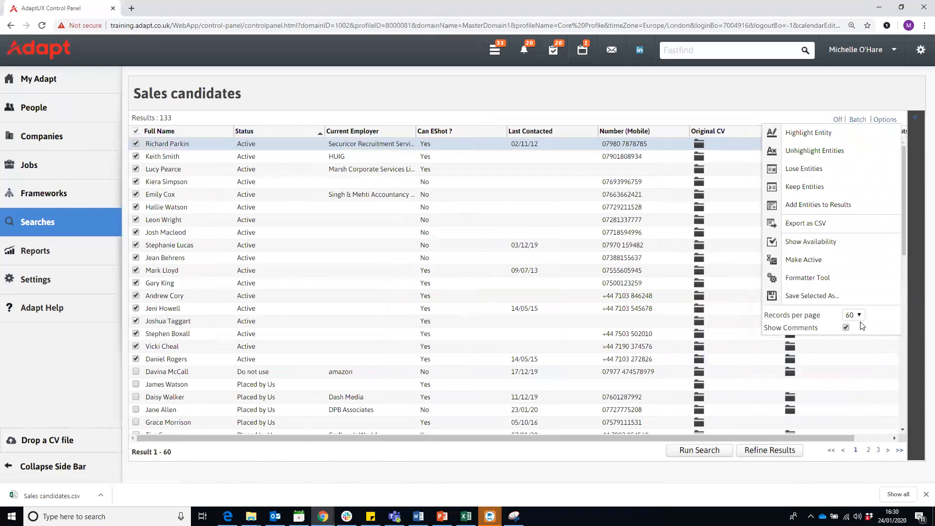
click(858, 318)
click(859, 318)
Step: Show the ticked candidates' availability and examine the calendar for the week of February 17 to 23, 2020
click(823, 244)
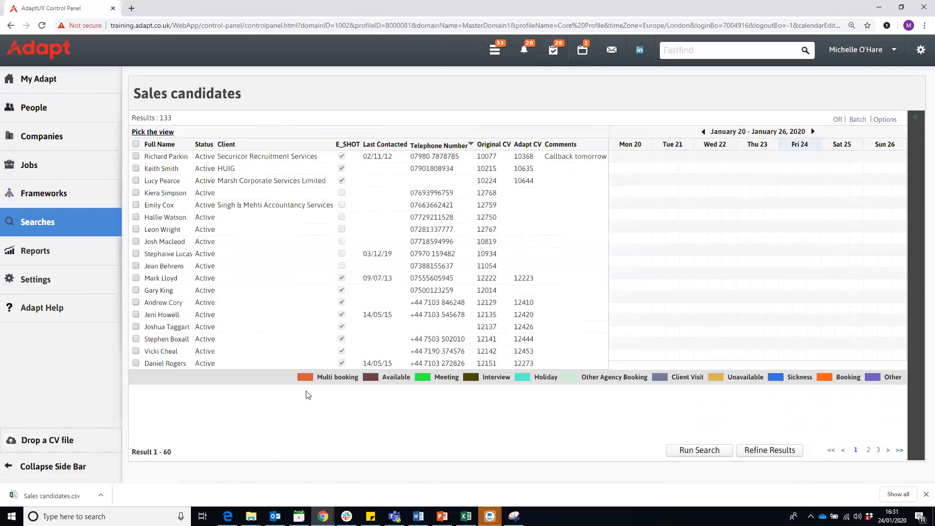
click(813, 132)
click(813, 132)
click(813, 132)
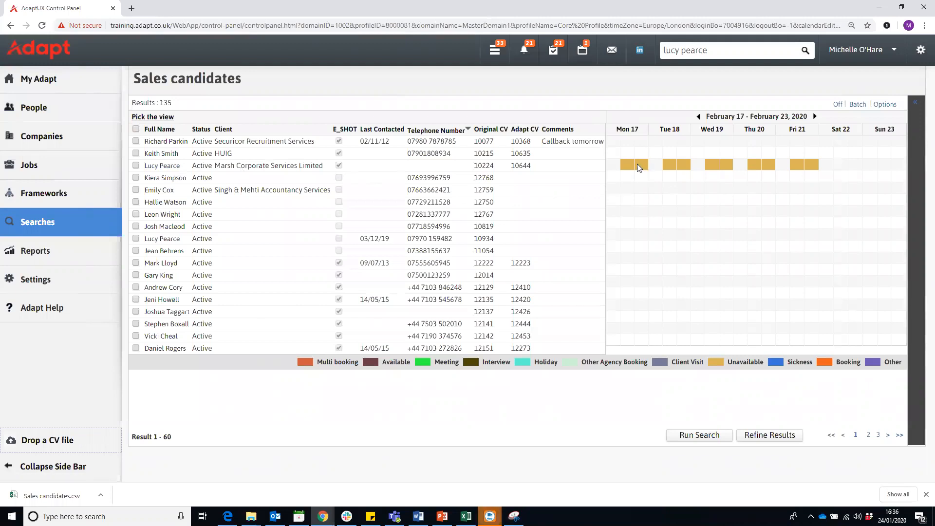
mouse_move(675, 166)
Step: Show the available calendar views and switch from the availability display back to the results list
click(147, 118)
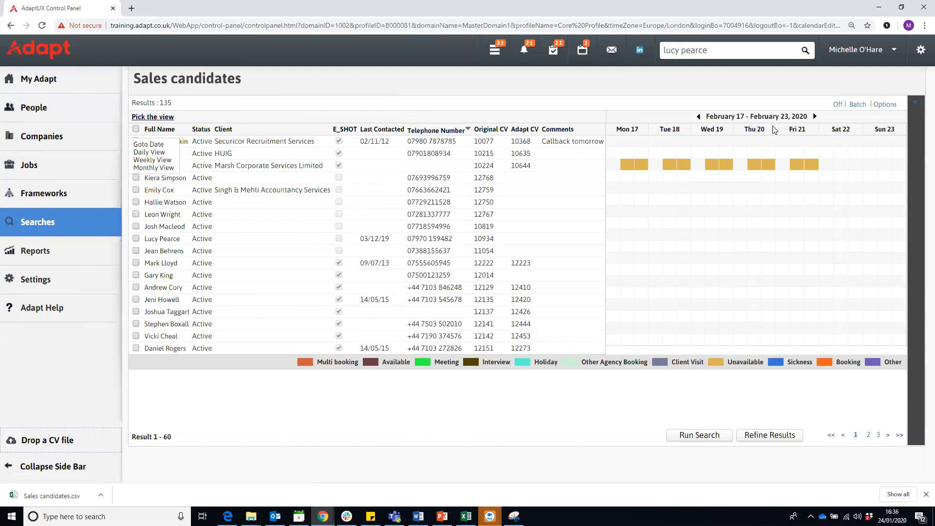
click(885, 104)
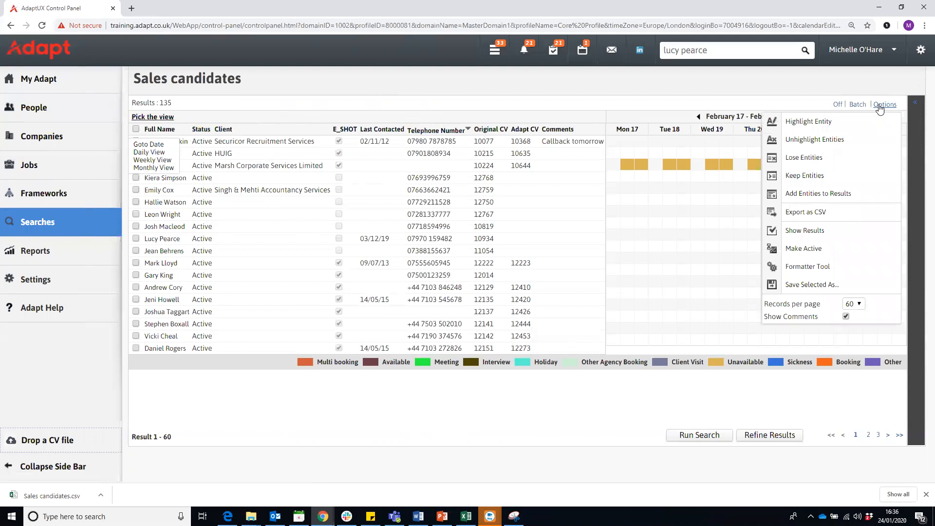
click(805, 231)
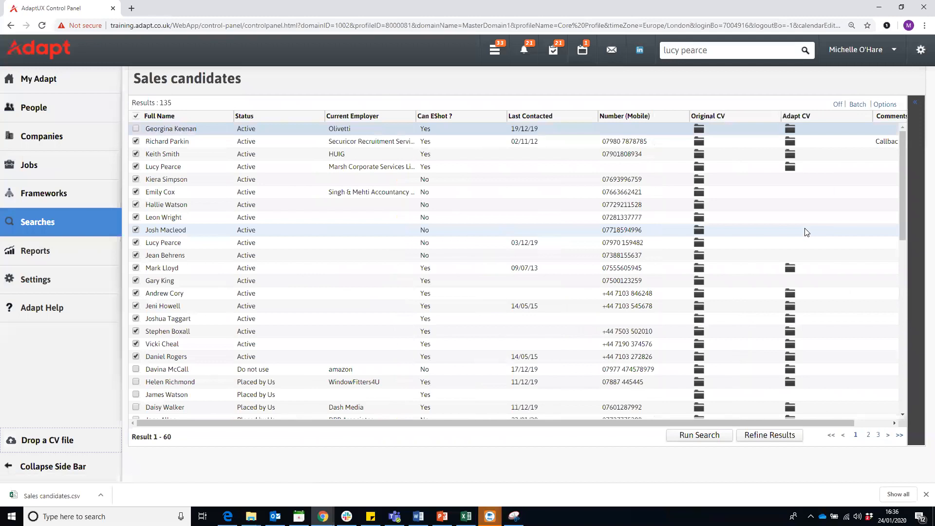
Step: Start making the search active and set its schedule period to Days
click(884, 105)
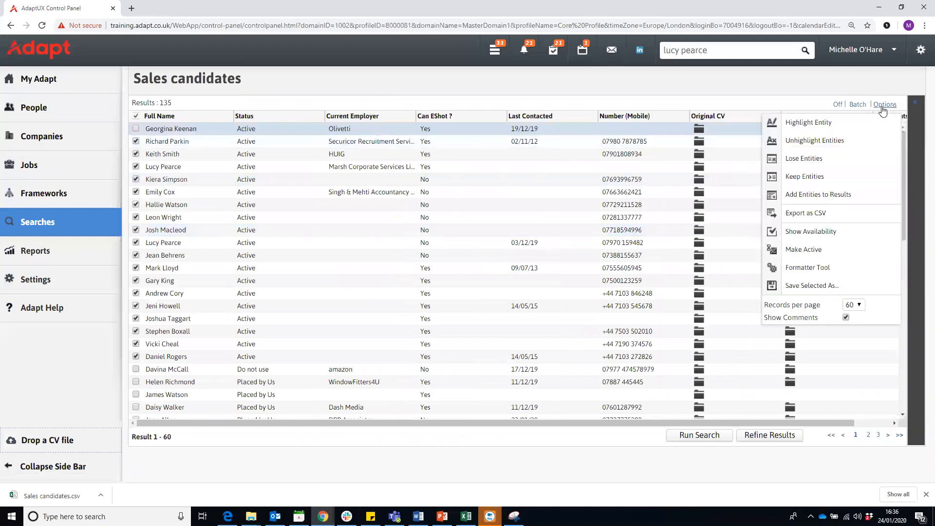
click(809, 249)
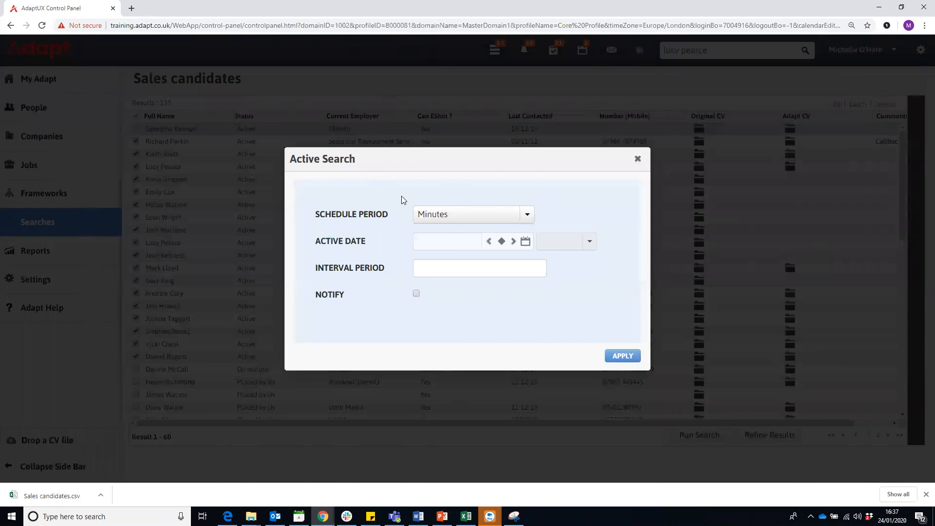
click(468, 213)
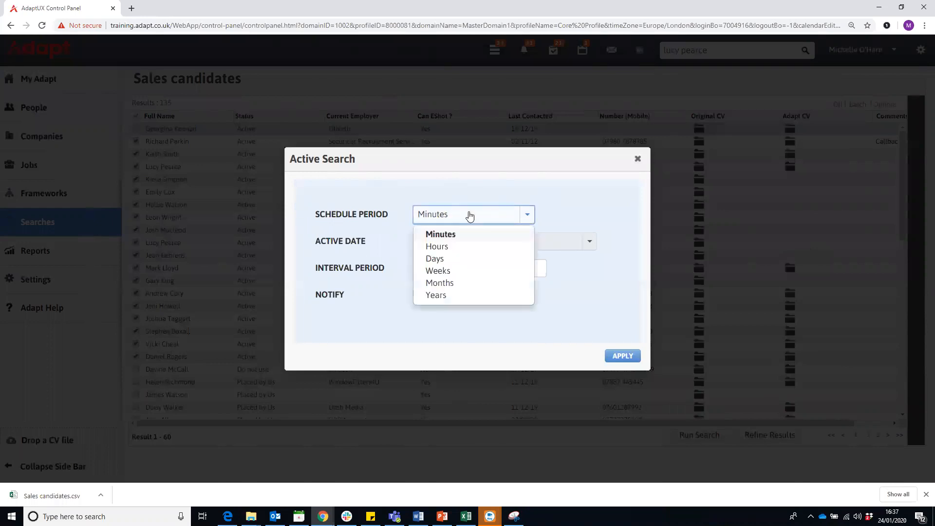
click(457, 260)
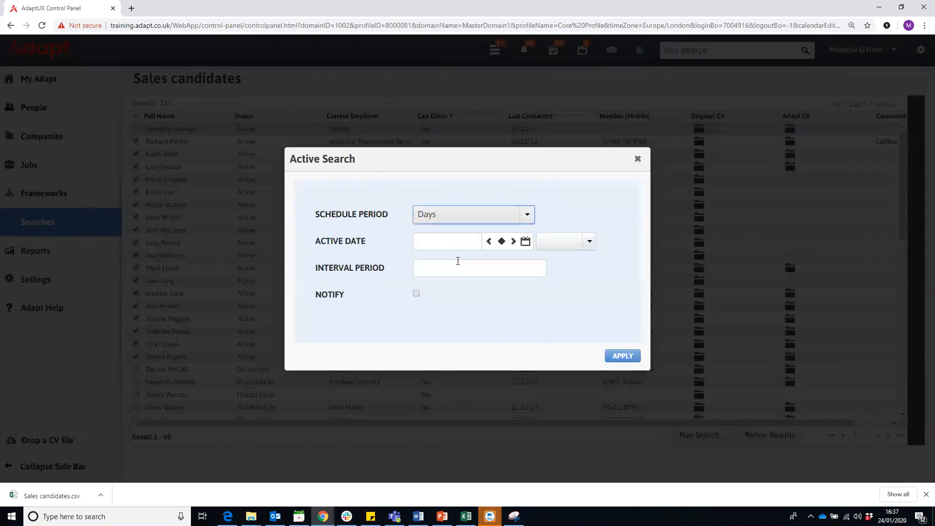
Step: Set the active search's active date to 27/01/20 with a start time of 06:00
click(526, 242)
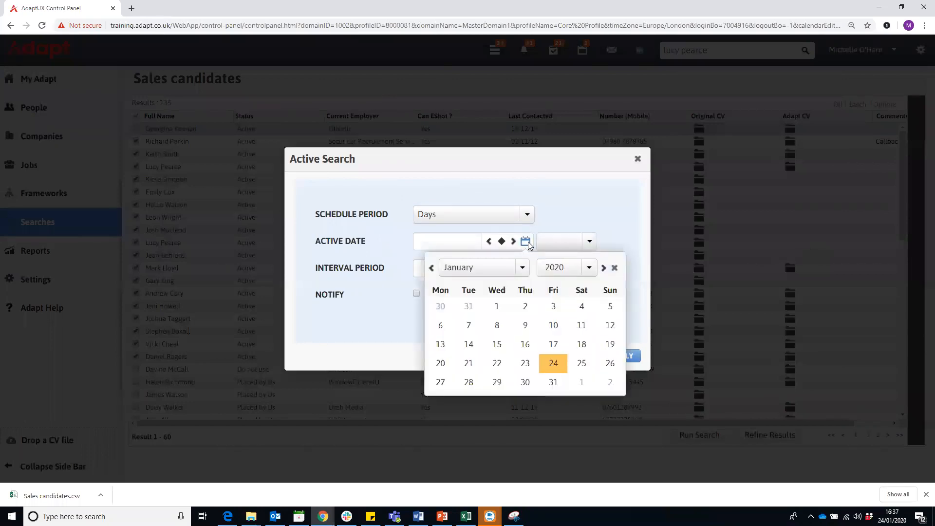
click(441, 382)
click(590, 242)
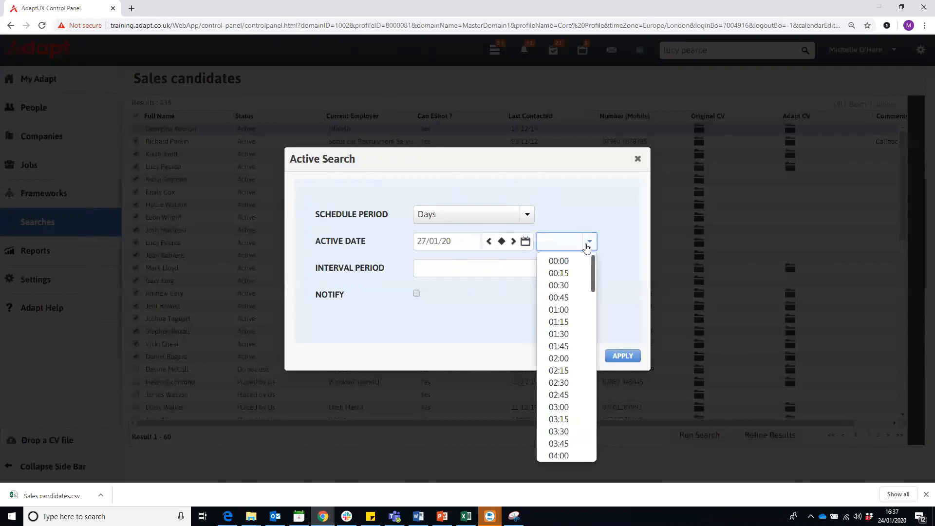
scroll(567, 357, down, 2)
scroll(568, 358, down, 3)
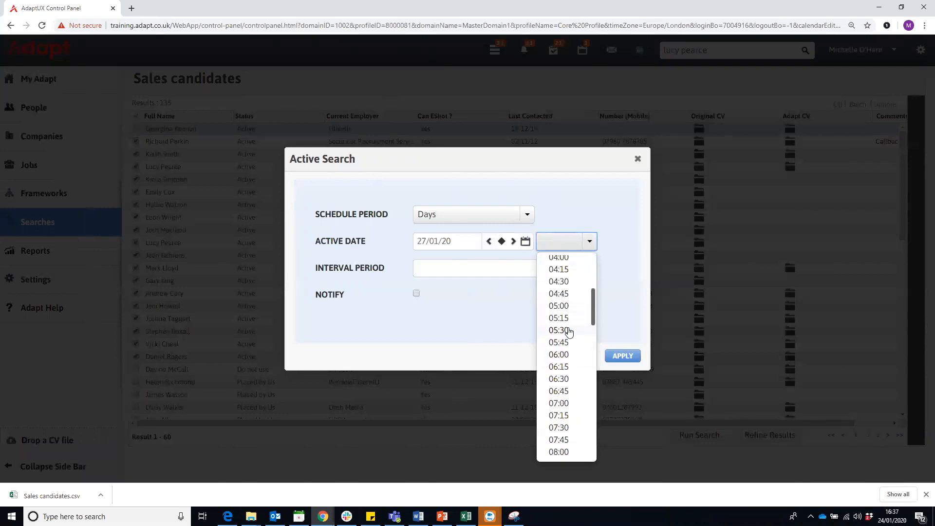
scroll(572, 332, down, 1)
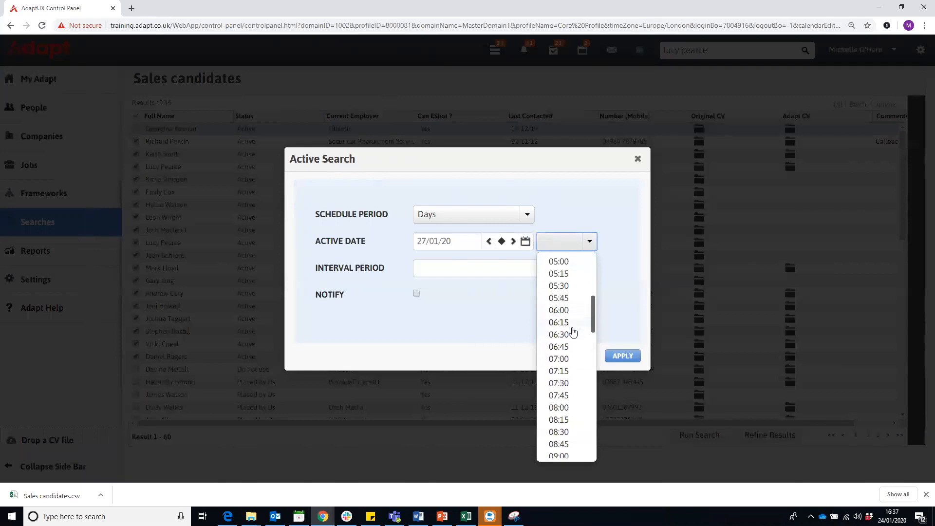
click(573, 310)
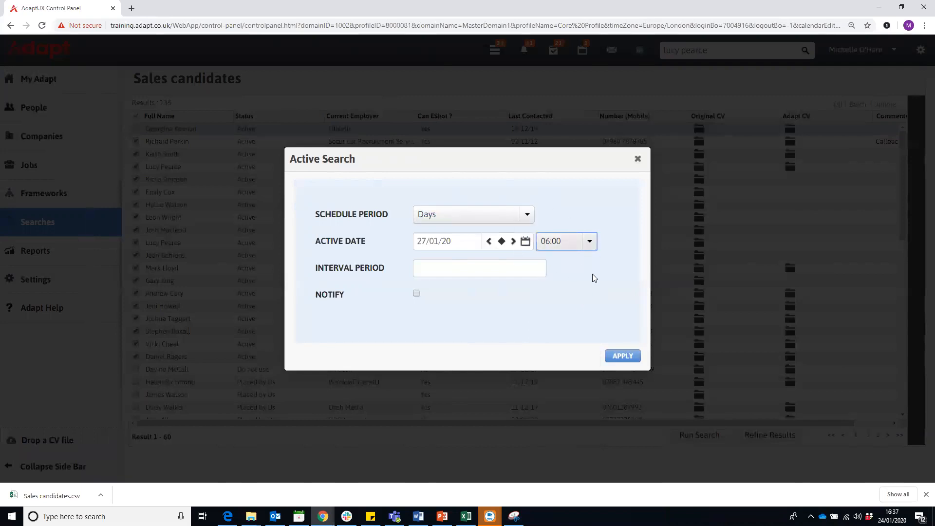
Step: Set the interval period to 1, enable notification and apply the active search schedule
click(438, 271)
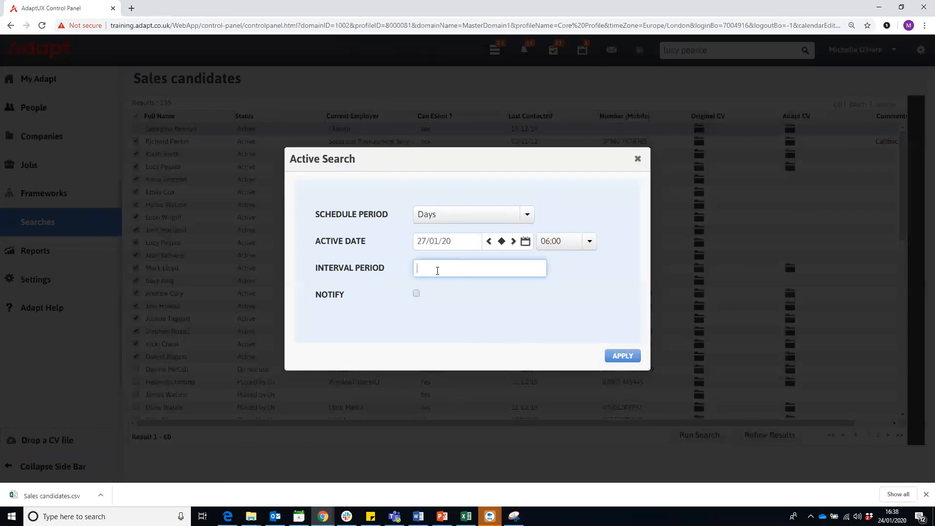
text(1)
click(416, 293)
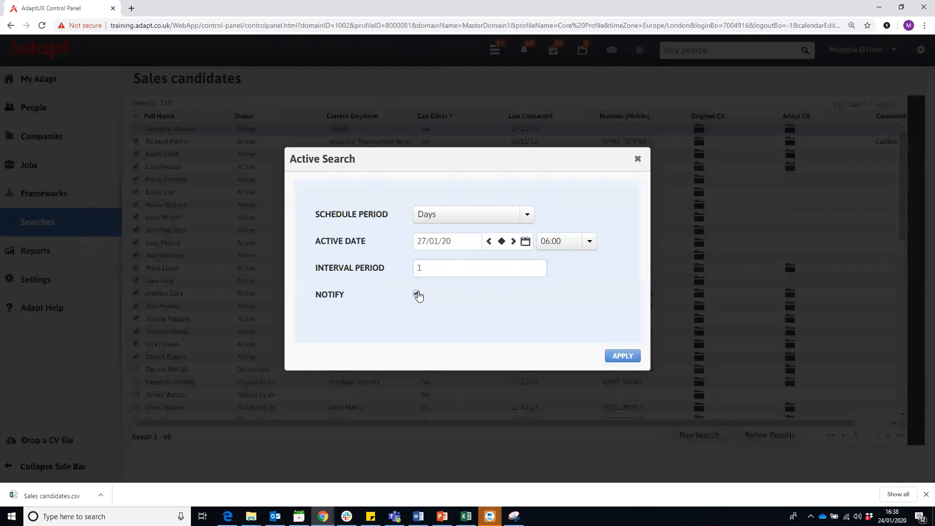
click(622, 356)
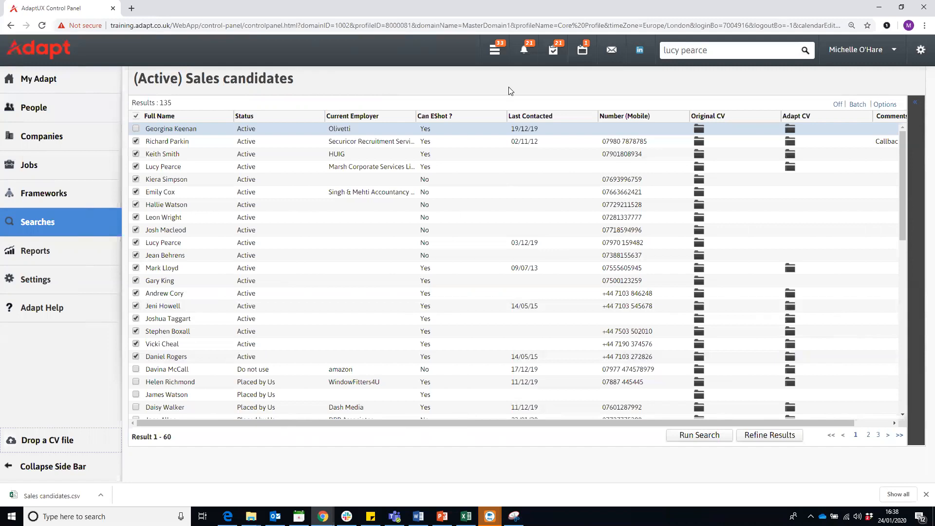
Step: Include the first candidate in the ticked selection and save the selected results as "Active candidates"
click(885, 105)
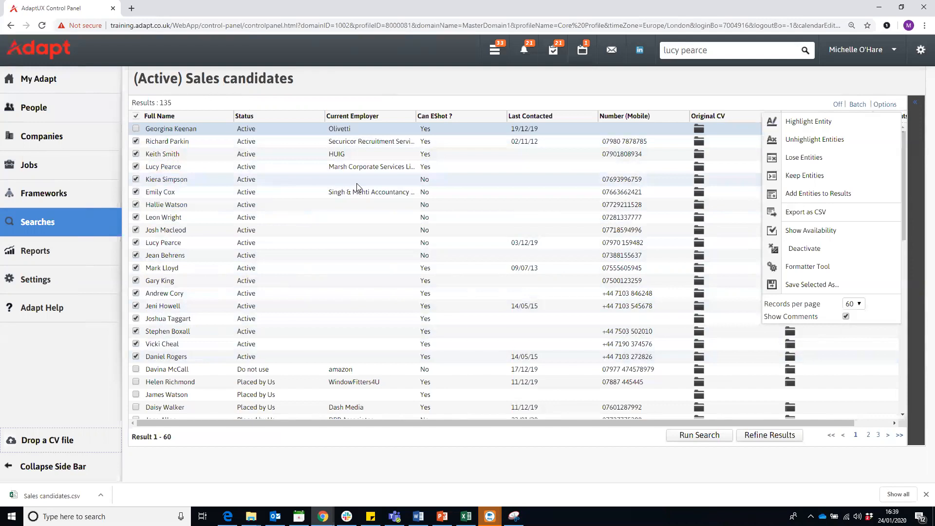
click(135, 129)
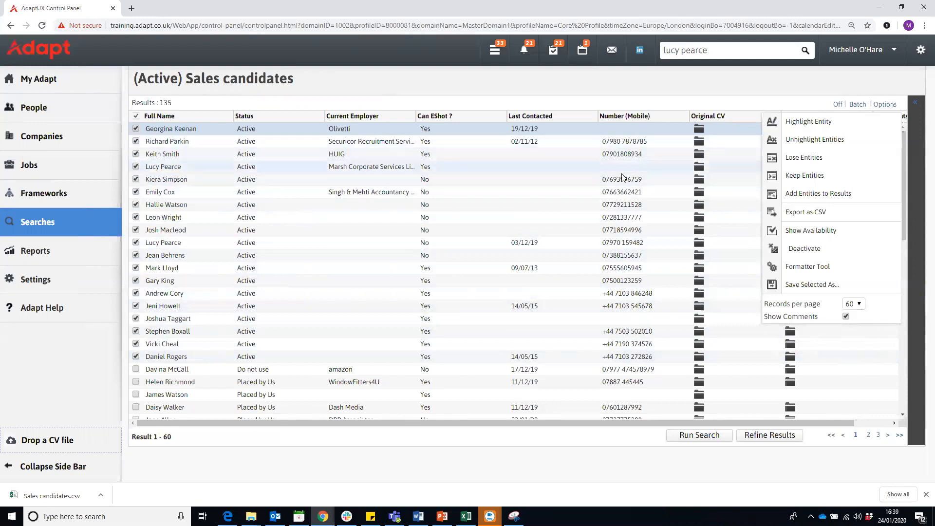
click(813, 285)
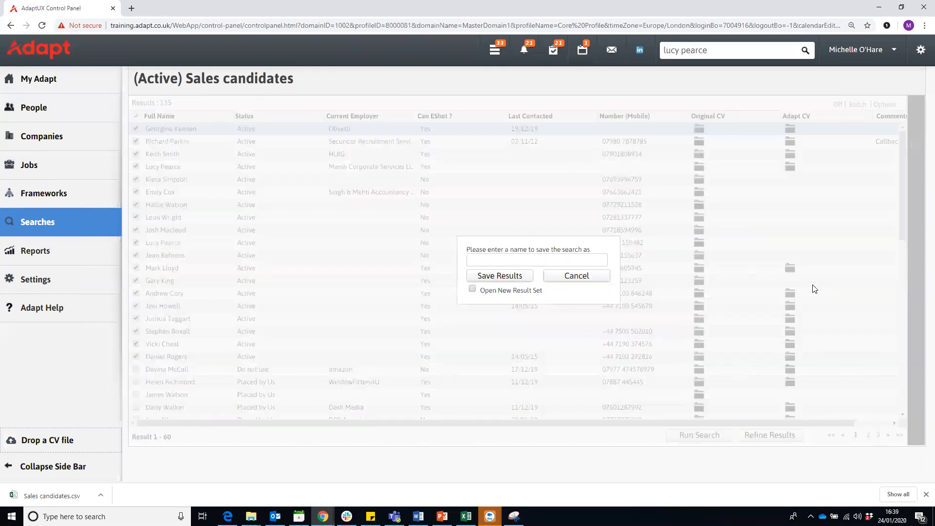
text(Active candidates)
click(509, 276)
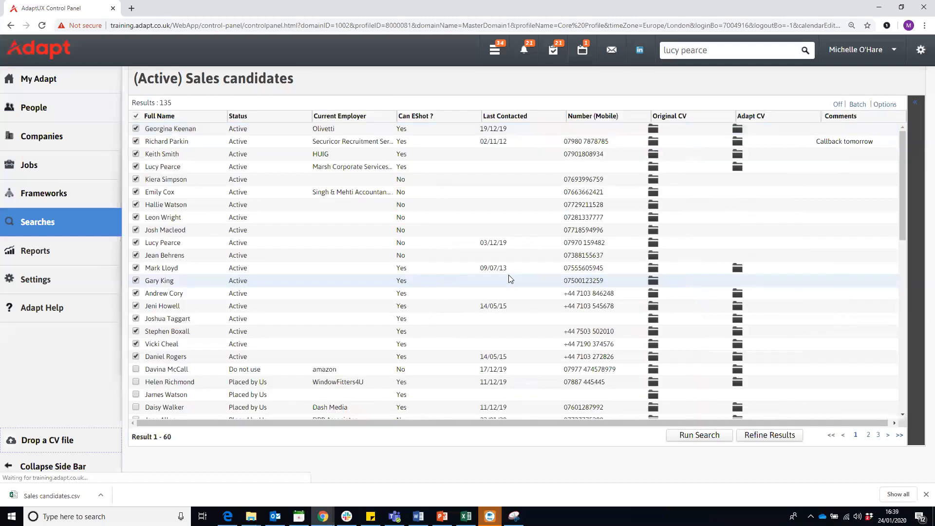
Step: Review the options and batch actions available for the ticked candidates and switch to the webinar presentation slide
click(886, 105)
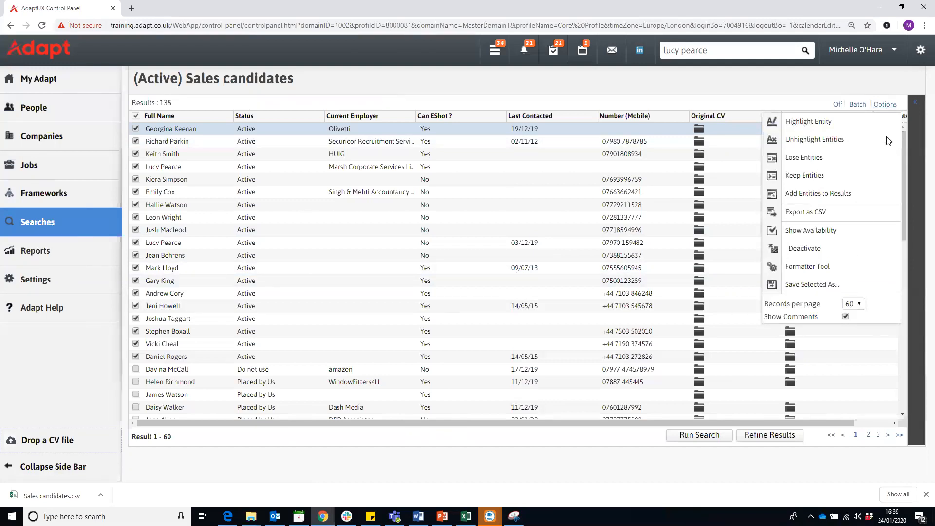
click(887, 106)
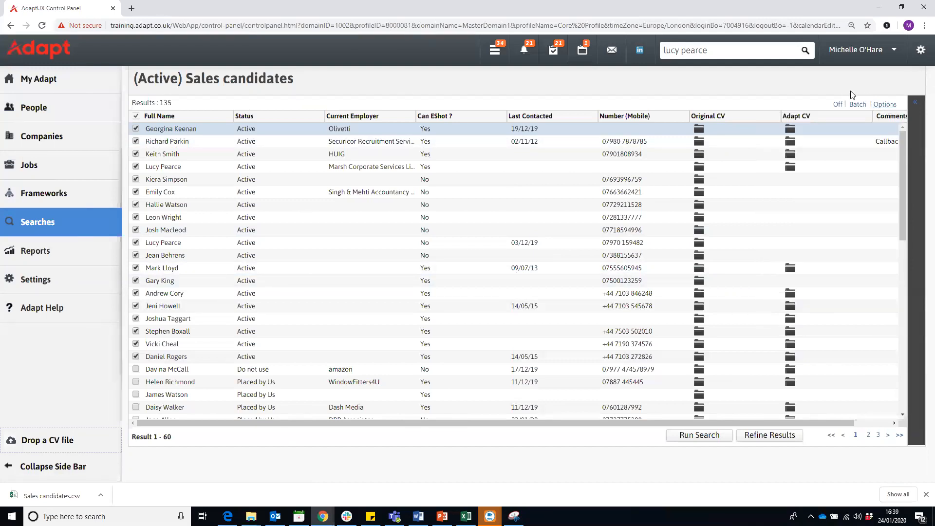
click(855, 110)
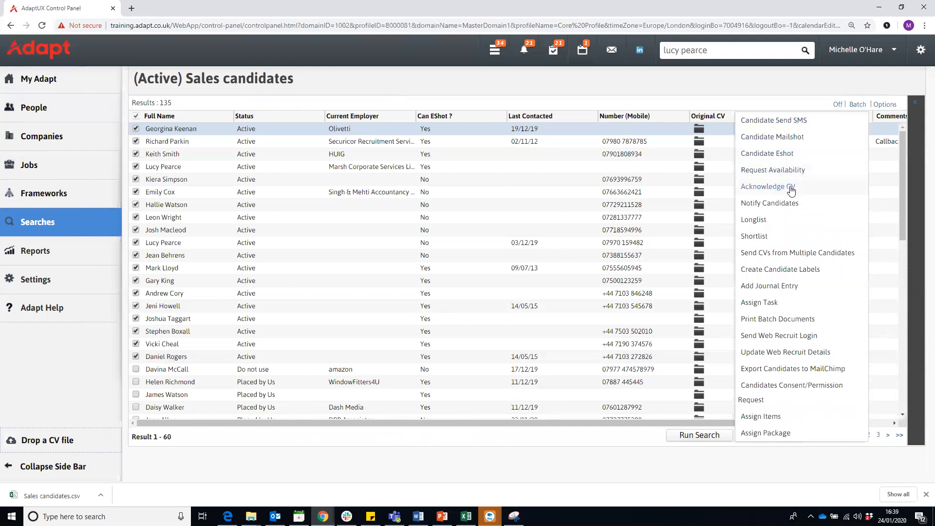
click(857, 111)
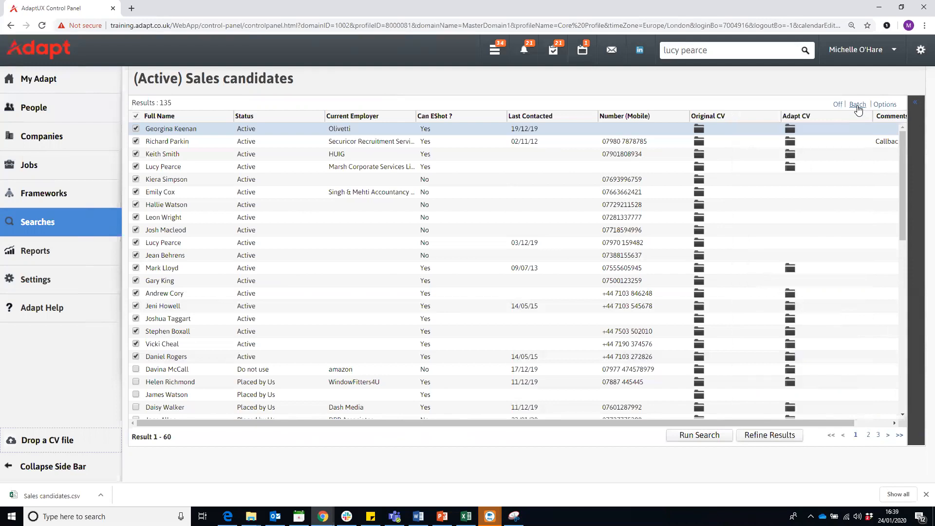
click(858, 109)
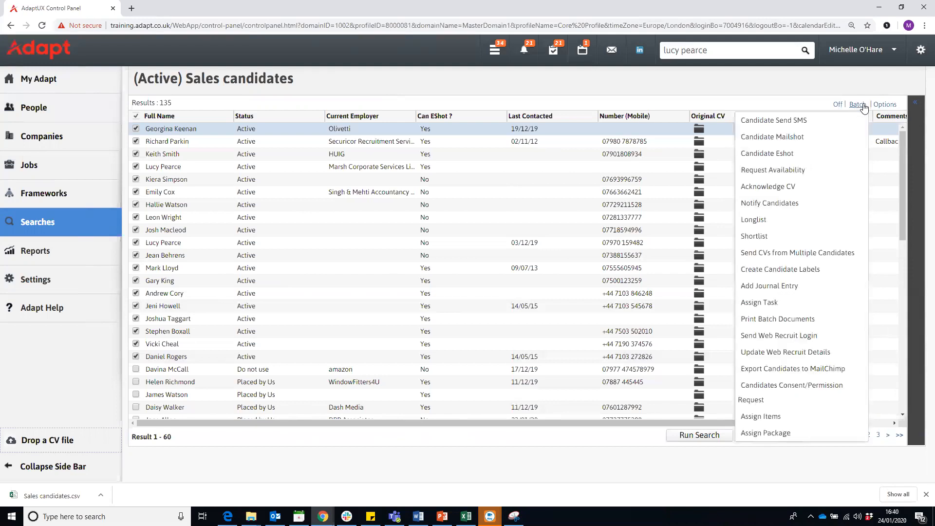
click(862, 107)
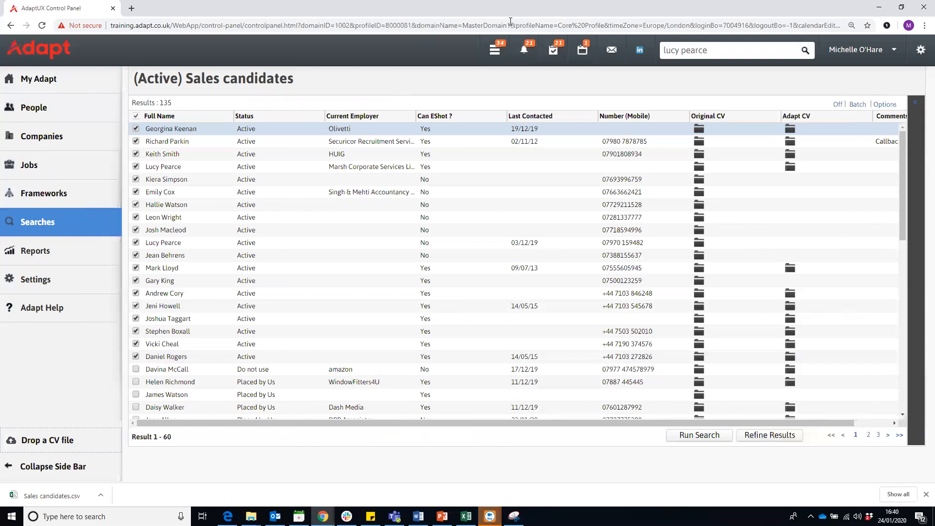
key(alt+Tab)
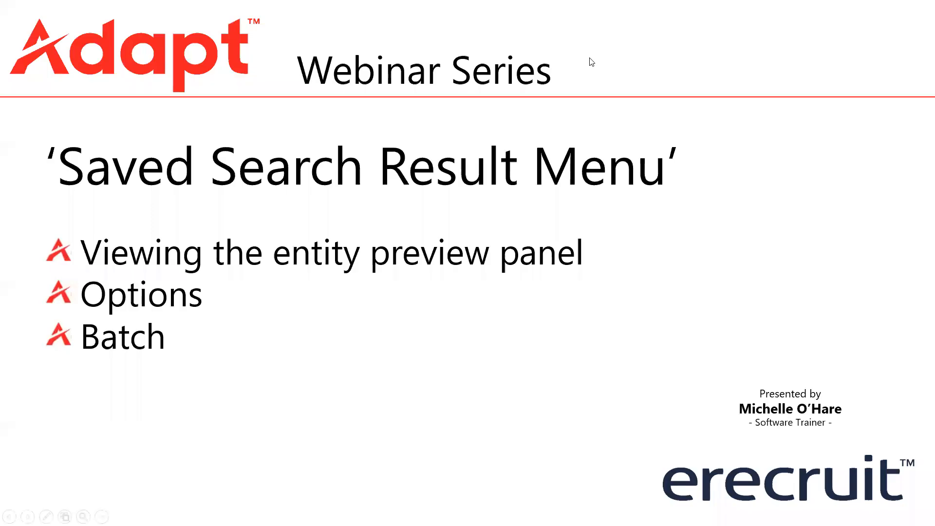